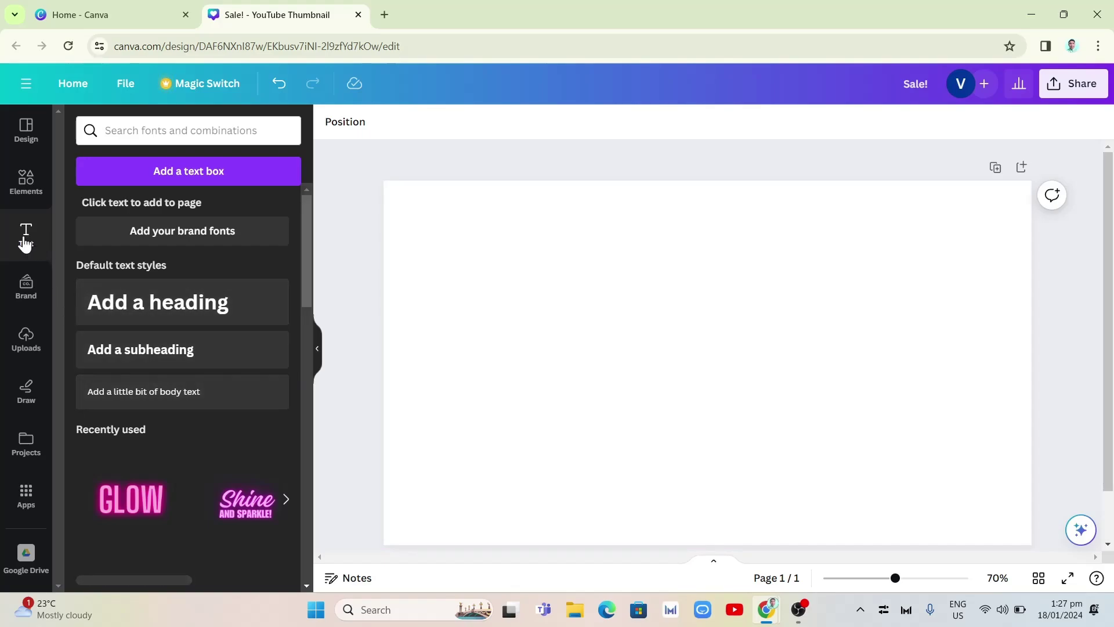
# Add a heading text box and replace its placeholder with 'Sale!'
pyautogui.click(166, 303)
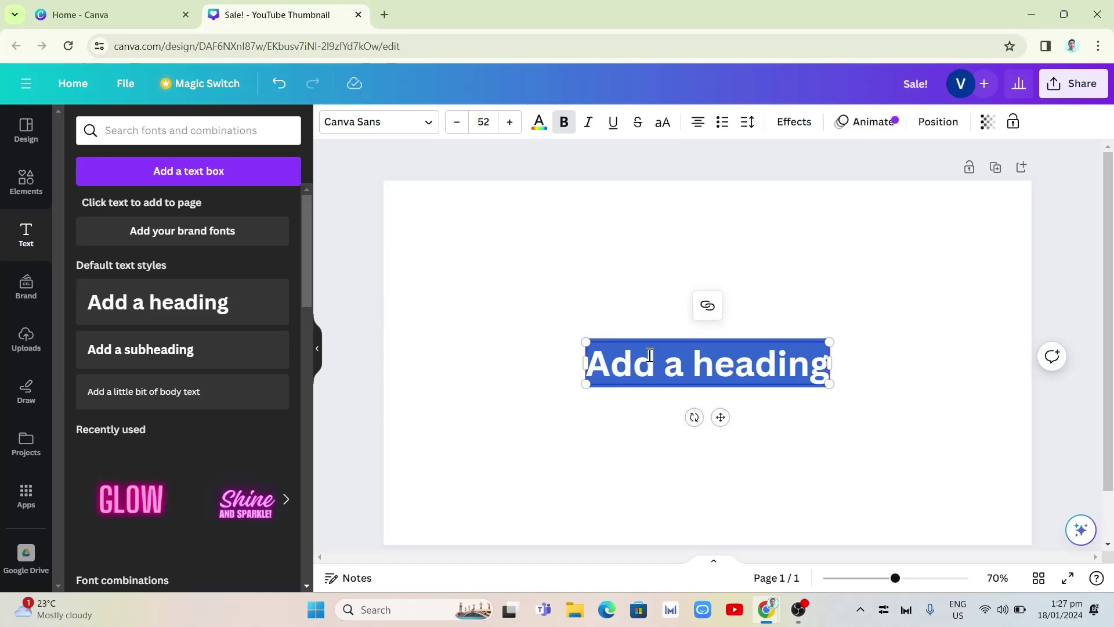
pyautogui.write('Sale')
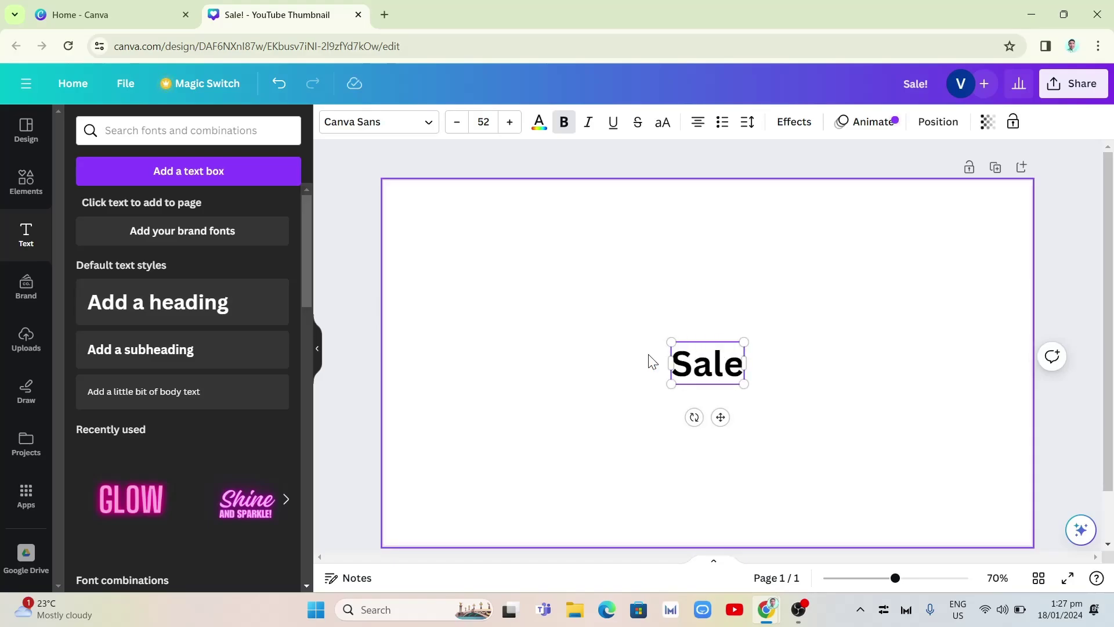
pyautogui.write('!')
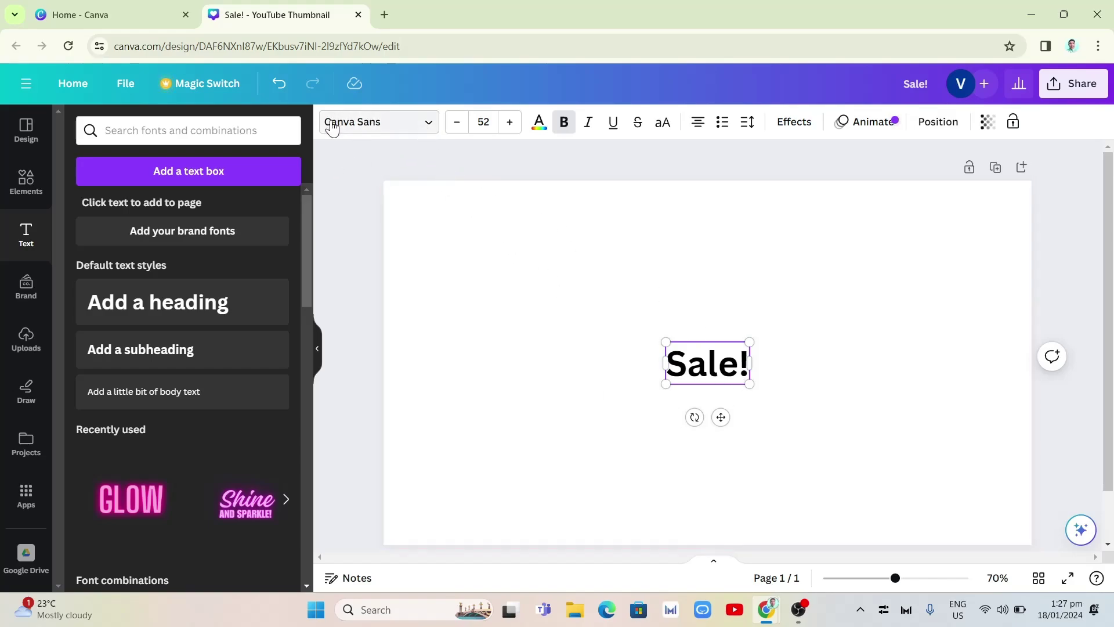
# Change the Sale! heading font to Madelyn from Recently used
pyautogui.click(426, 129)
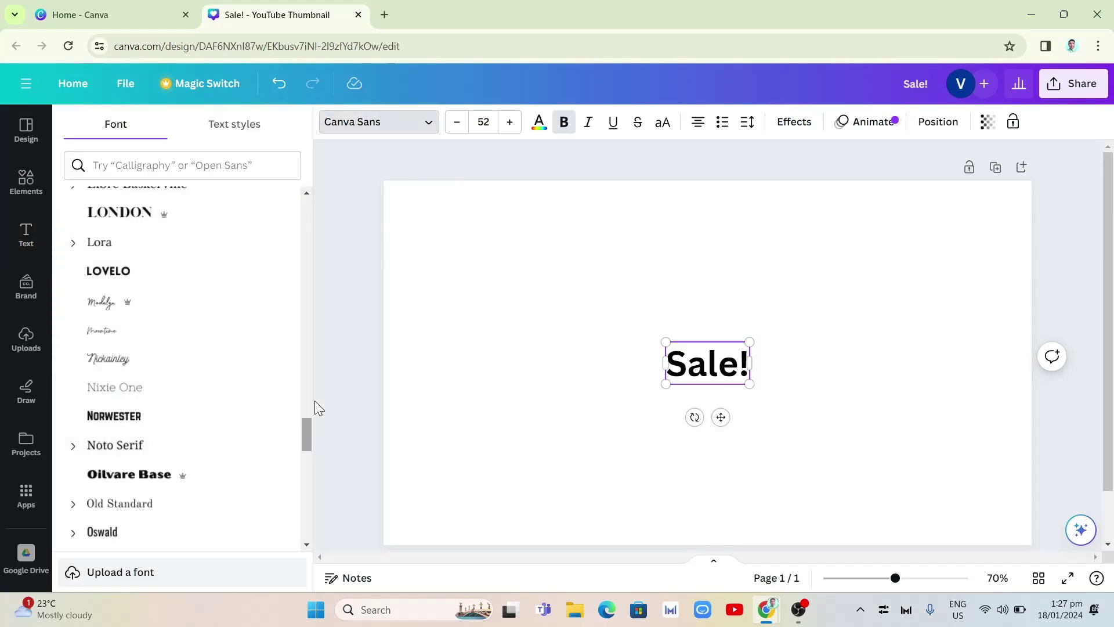
pyautogui.moveTo(306, 432); pyautogui.dragTo(336, 180)
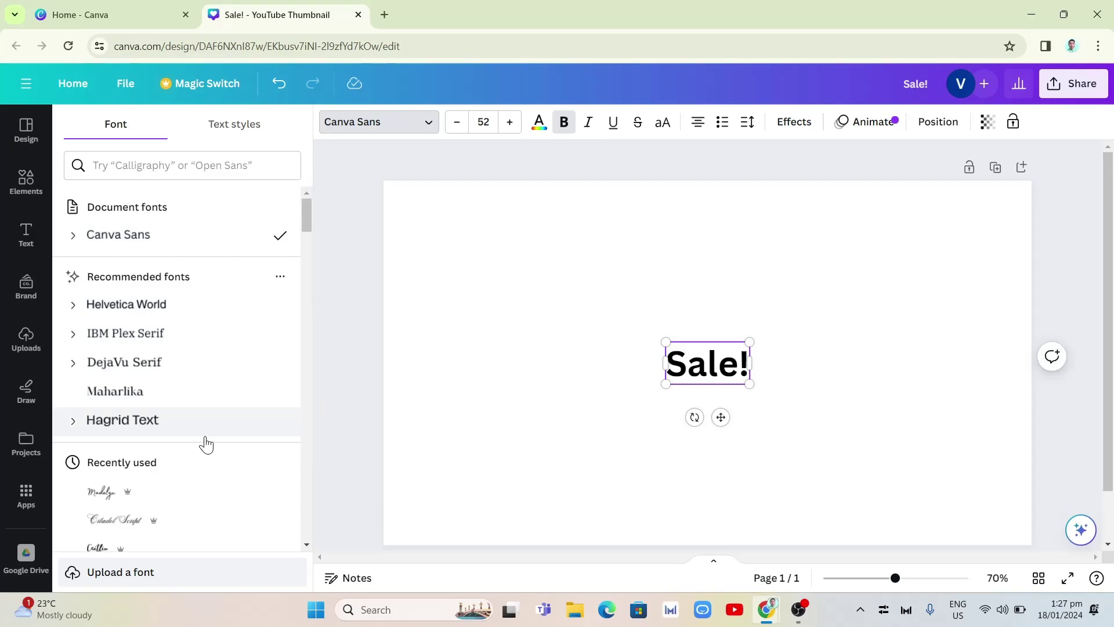
pyautogui.scroll(-2, 145, 394)
pyautogui.click(104, 371)
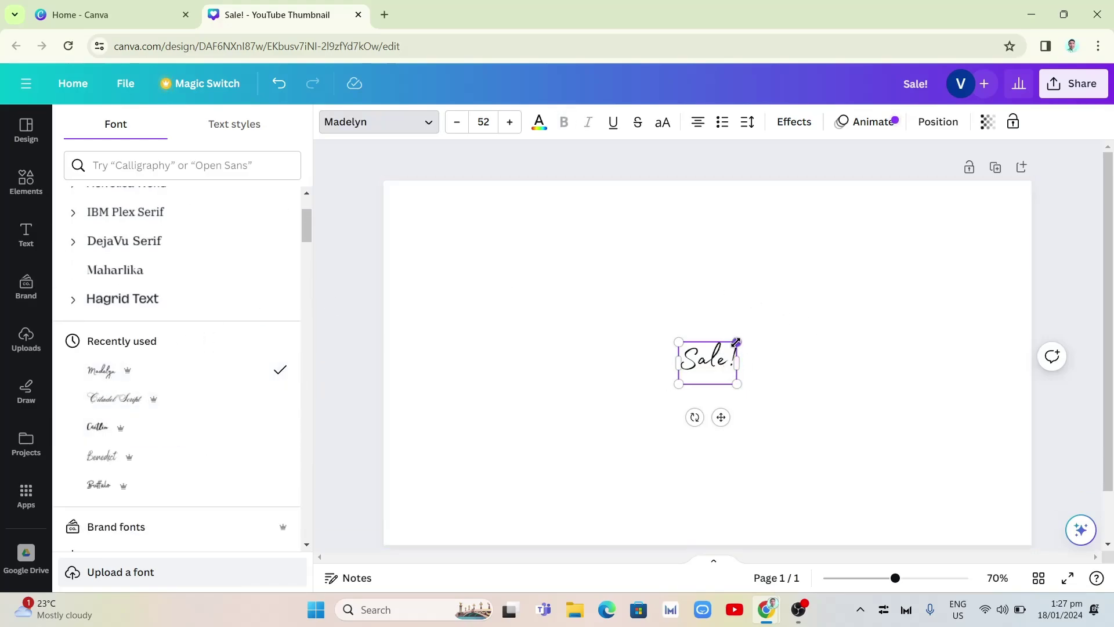
# Enlarge Sale! to size 411 and centre it on the page
pyautogui.moveTo(736, 342); pyautogui.dragTo(958, 181)
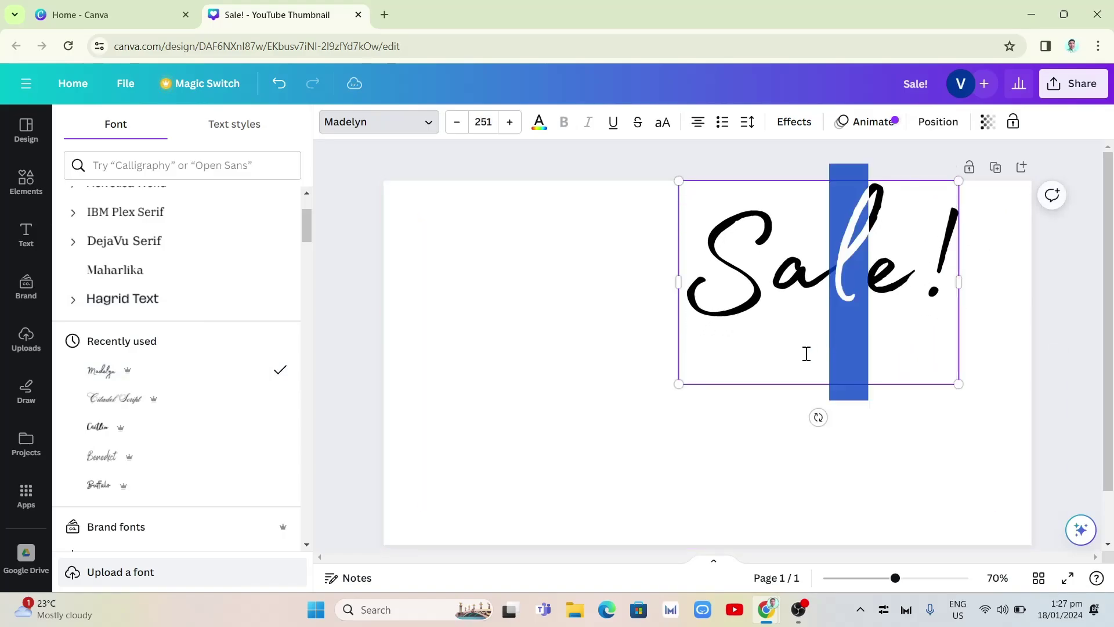
pyautogui.click(639, 410)
pyautogui.click(803, 342)
pyautogui.moveTo(803, 342); pyautogui.dragTo(574, 434)
pyautogui.moveTo(772, 453); pyautogui.dragTo(744, 404)
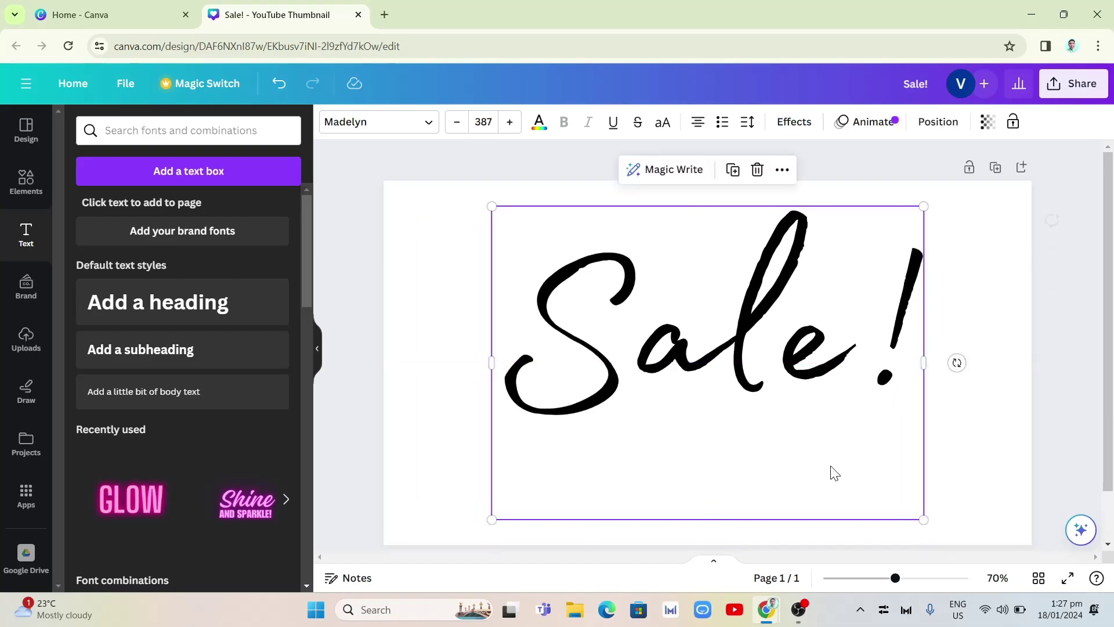
pyautogui.moveTo(924, 519); pyautogui.dragTo(948, 537)
pyautogui.moveTo(778, 422); pyautogui.dragTo(767, 441)
# Set the page background to the black Document colors swatch
pyautogui.click(411, 288)
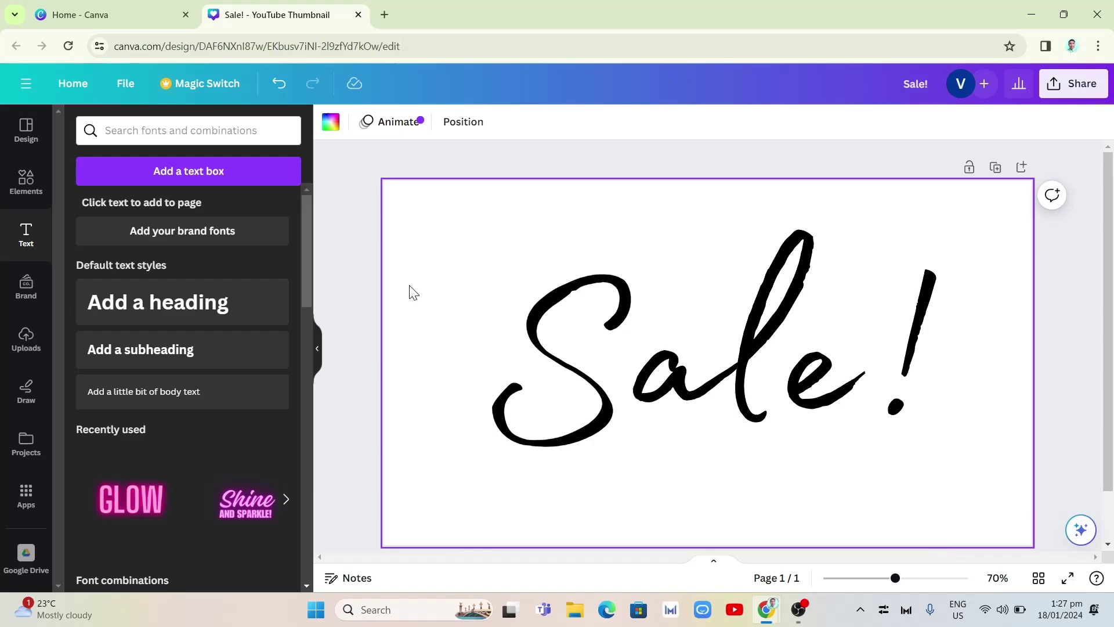
pyautogui.click(366, 256)
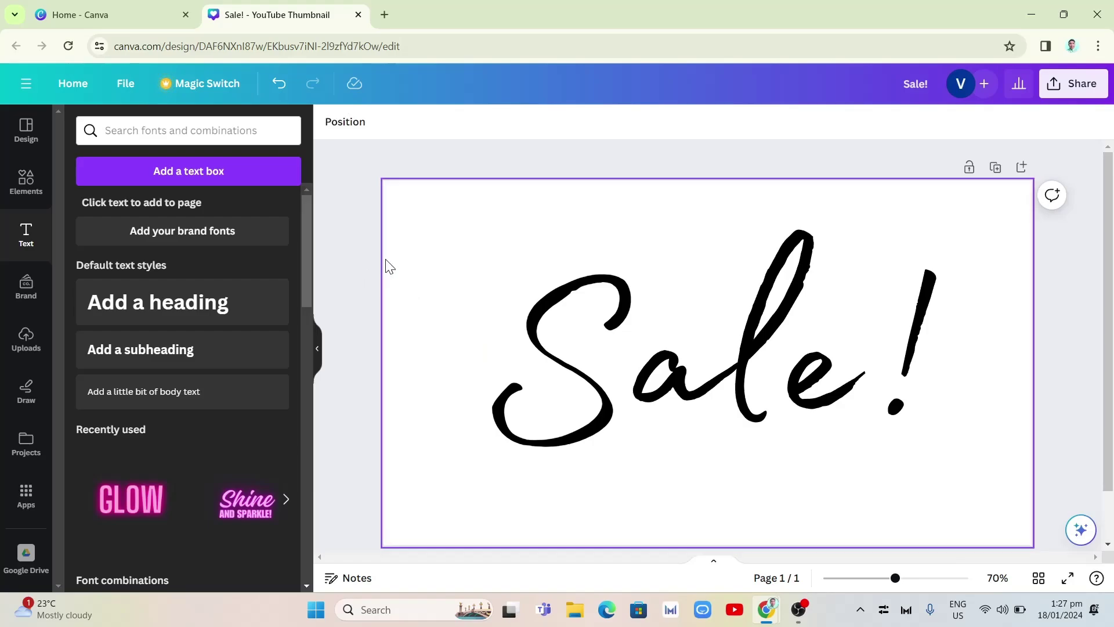
pyautogui.click(440, 283)
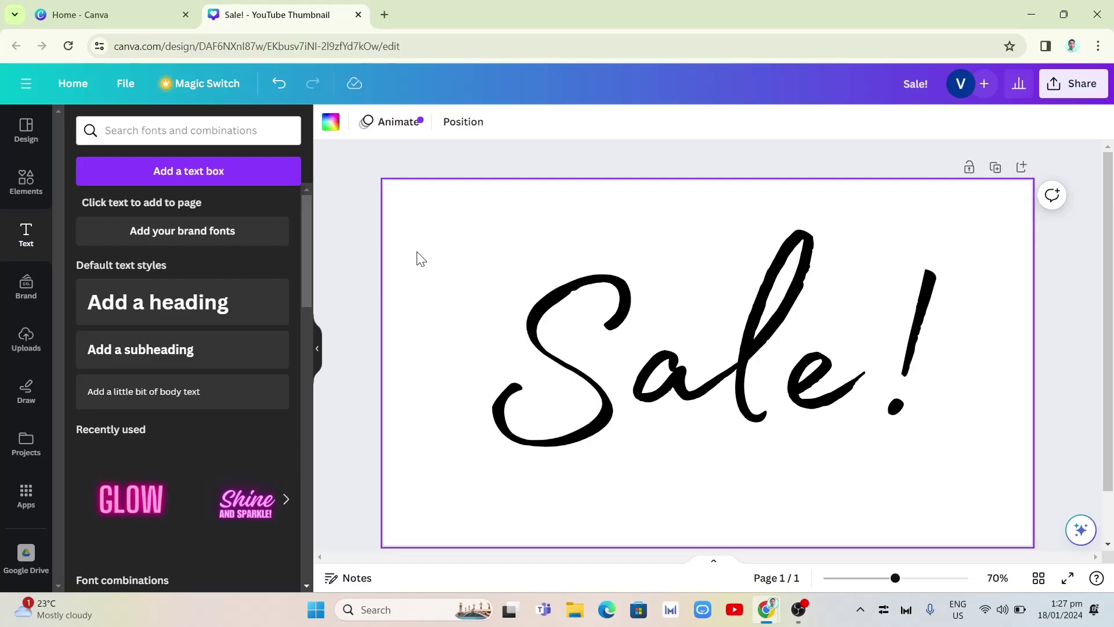
pyautogui.click(328, 129)
pyautogui.click(118, 209)
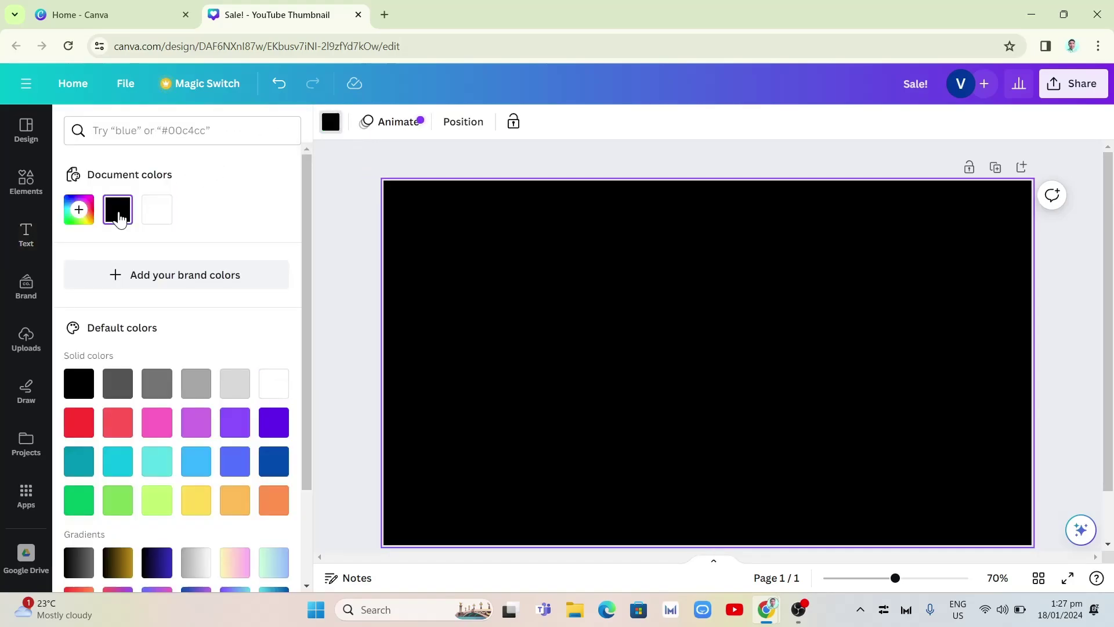
# Change the Sale! text colour to white from Default colors
pyautogui.click(781, 371)
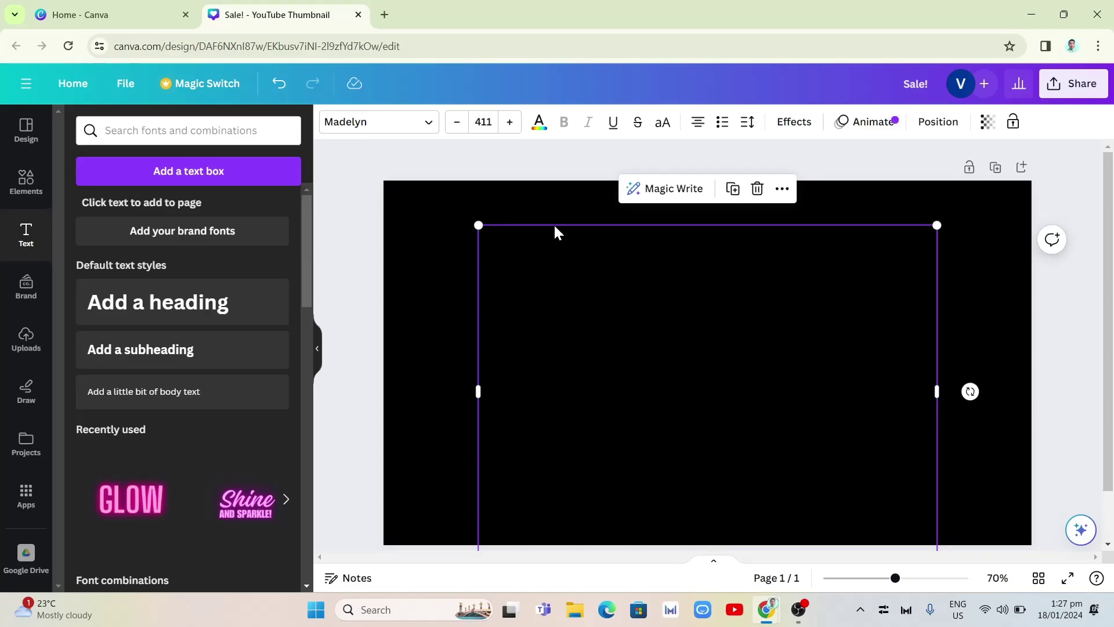
pyautogui.click(539, 123)
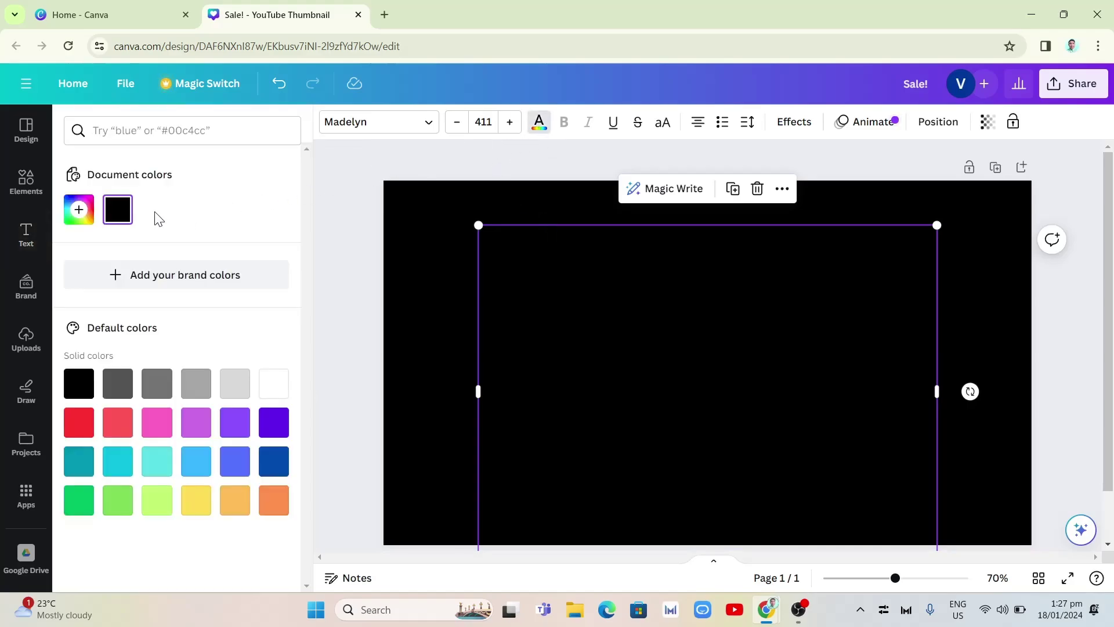
pyautogui.click(273, 383)
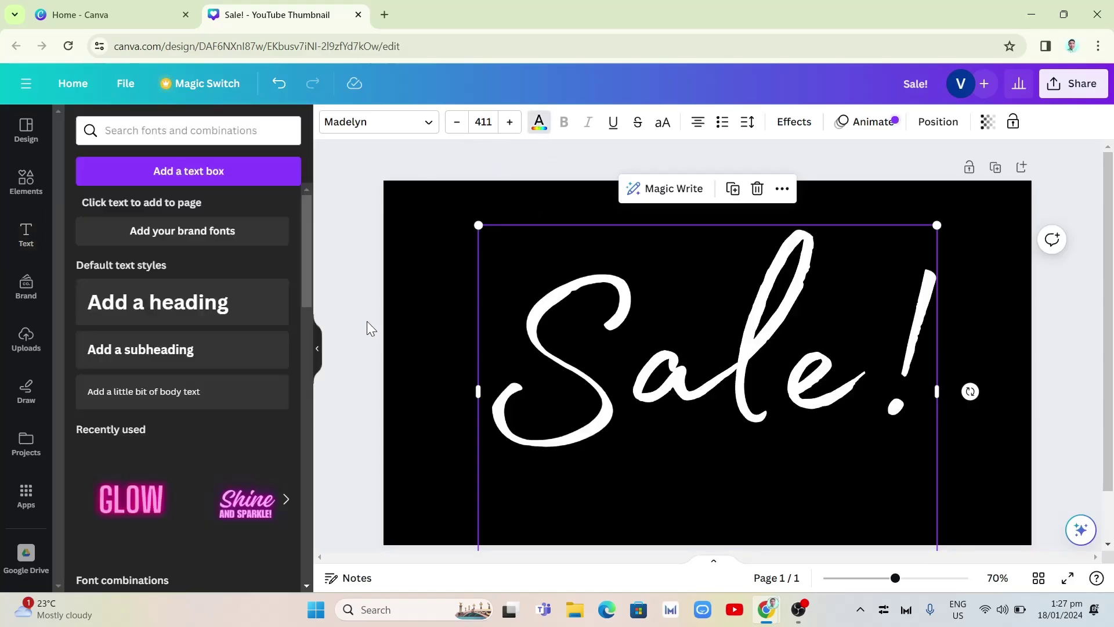
pyautogui.click(367, 321)
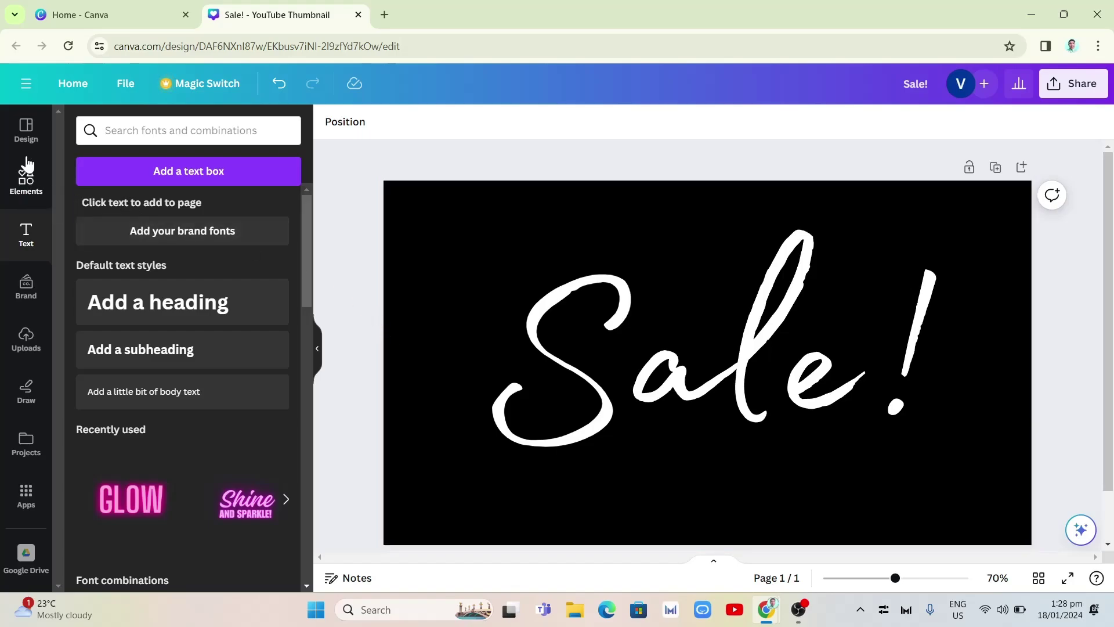
# Search Elements for 'water bottle' and browse the Photos results
pyautogui.click(25, 193)
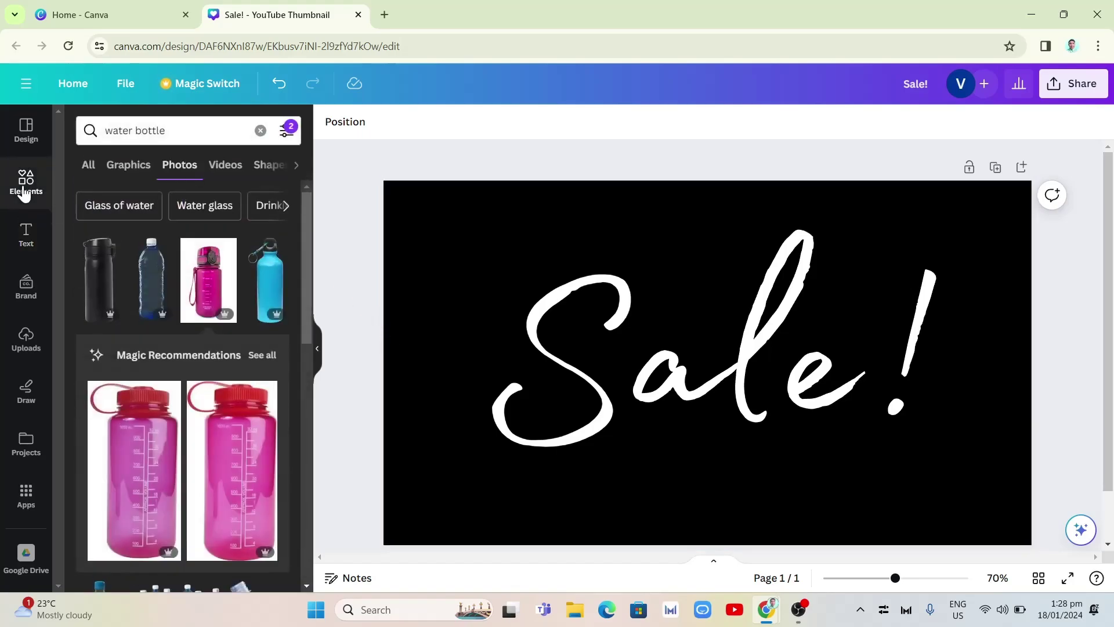
pyautogui.click(180, 130)
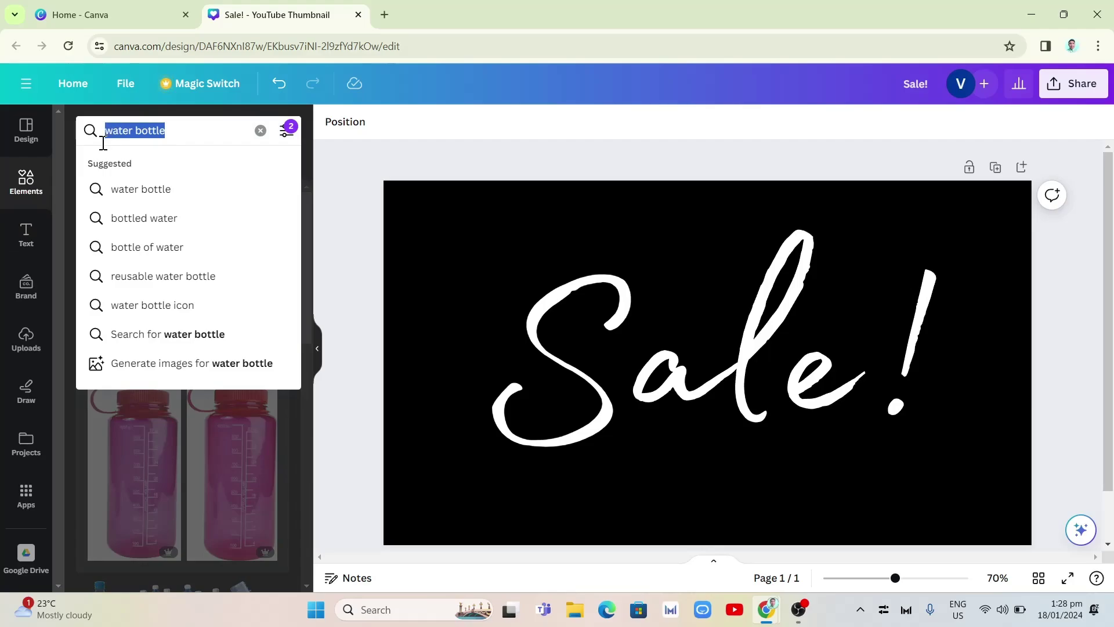
pyautogui.write('water b')
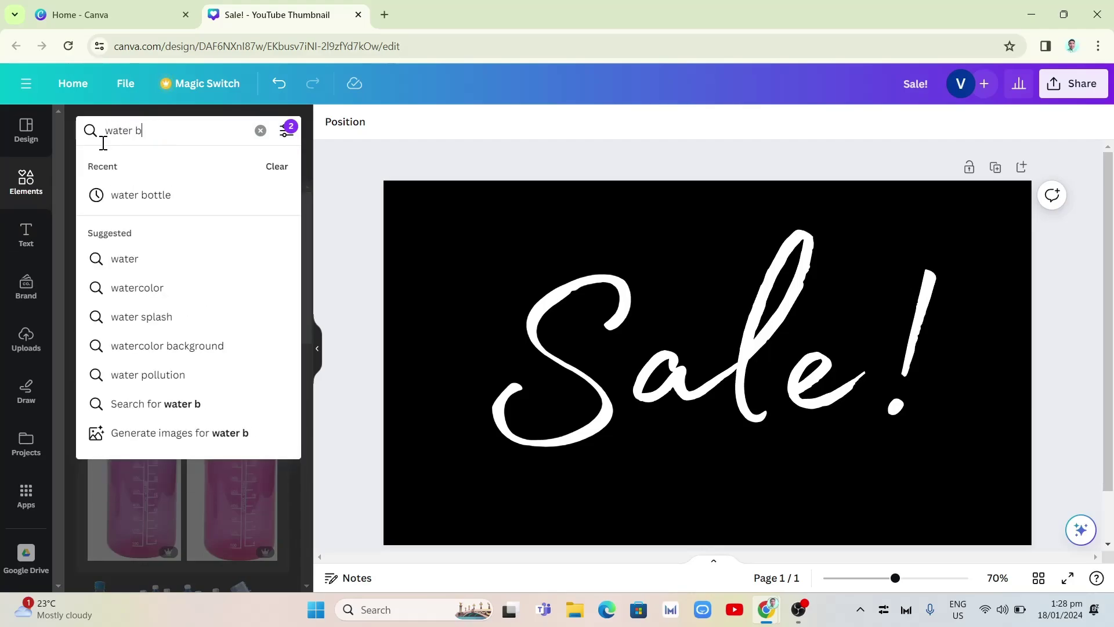
pyautogui.write('ottle')
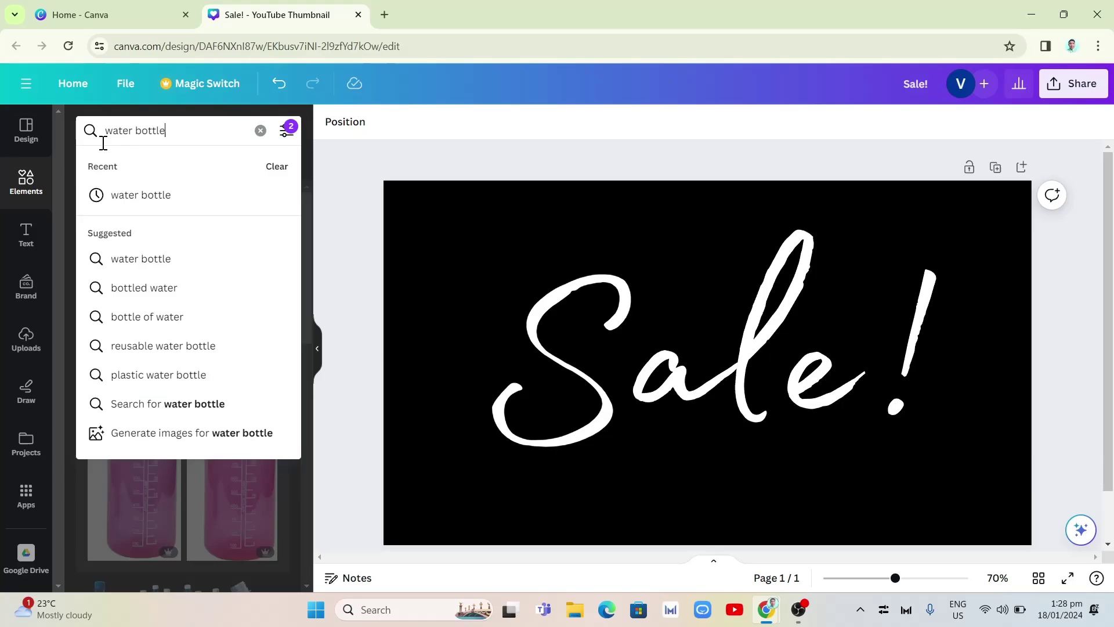
pyautogui.press('Return')
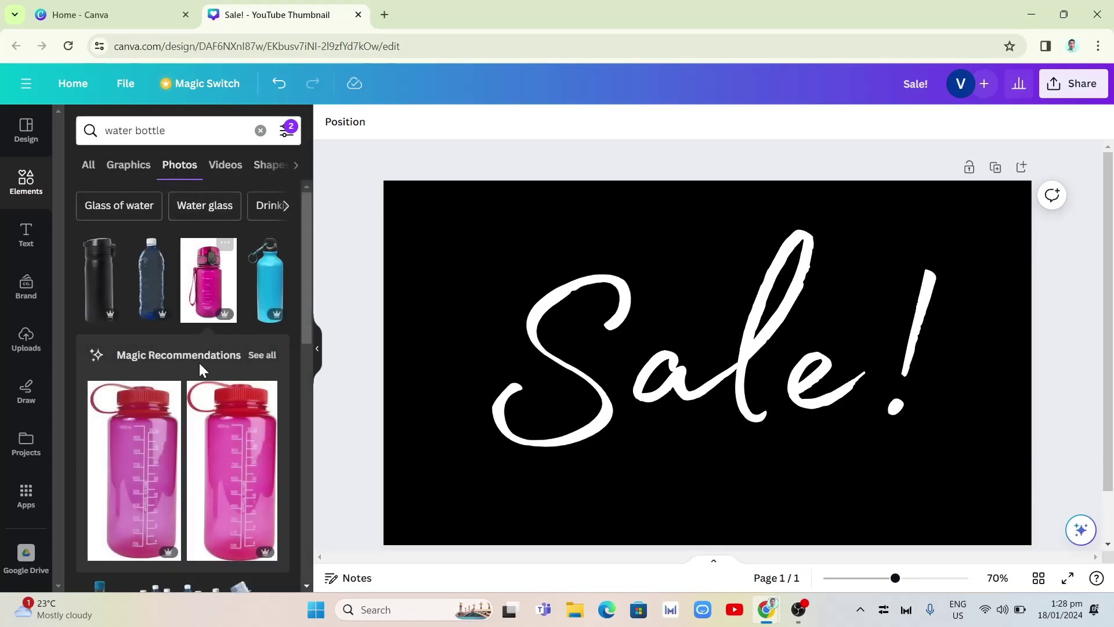
pyautogui.scroll(-5, 197, 383)
pyautogui.scroll(5, 207, 421)
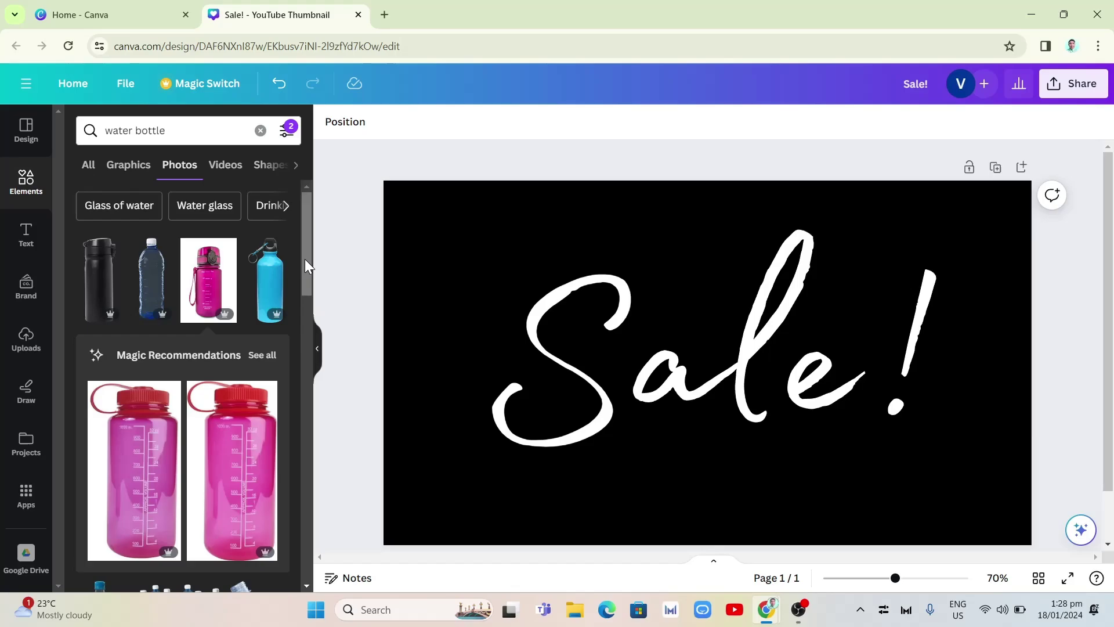
pyautogui.moveTo(304, 259)
pyautogui.mouseDown()
pyautogui.moveTo(304, 332)
pyautogui.moveTo(306, 239)
pyautogui.mouseUp()
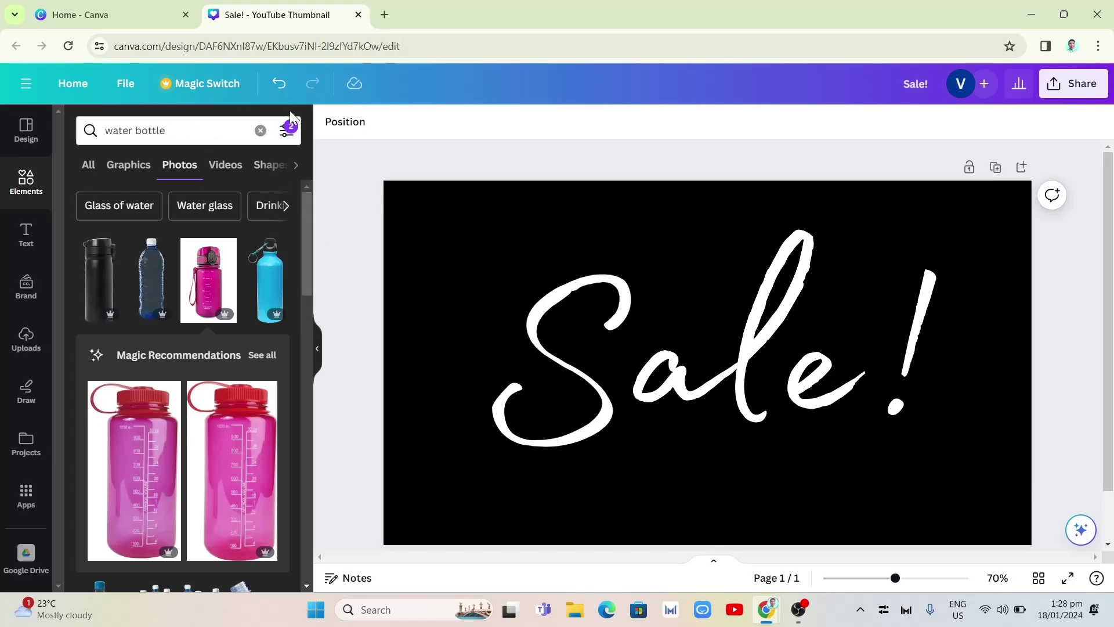
# Try different combinations of the Cut-outs only, Free and Pro search filters
pyautogui.click(286, 133)
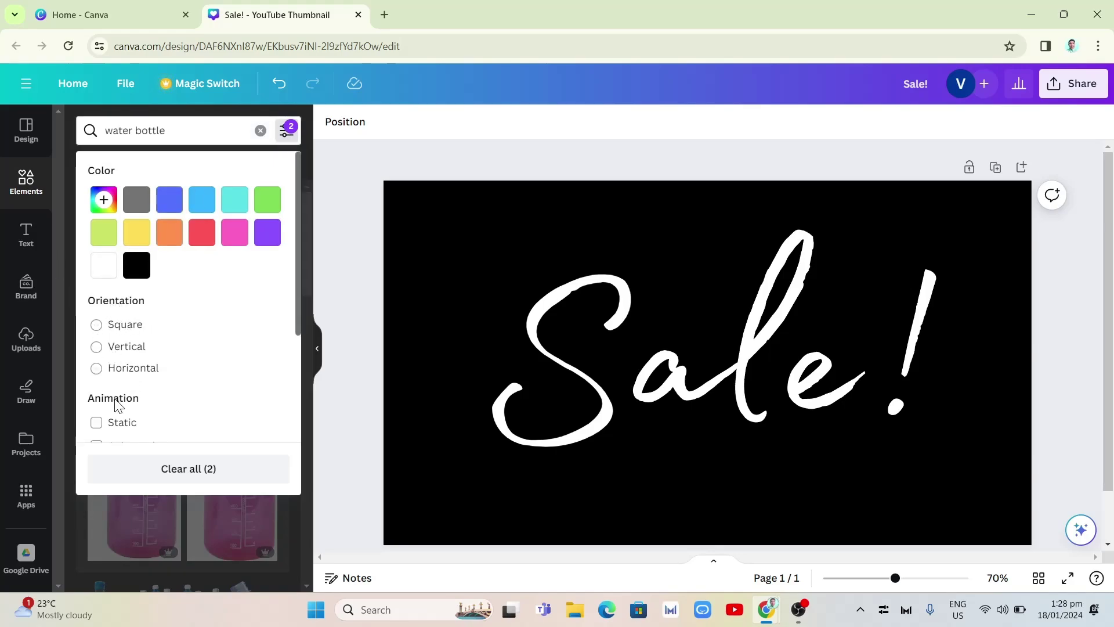
pyautogui.scroll(-3, 174, 403)
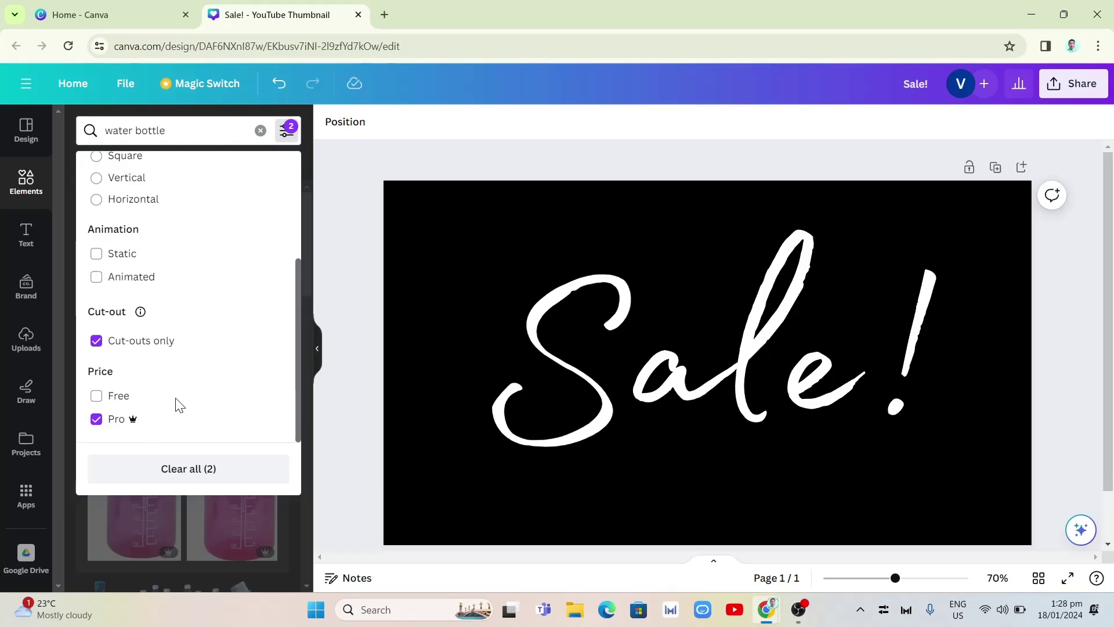
pyautogui.click(97, 341)
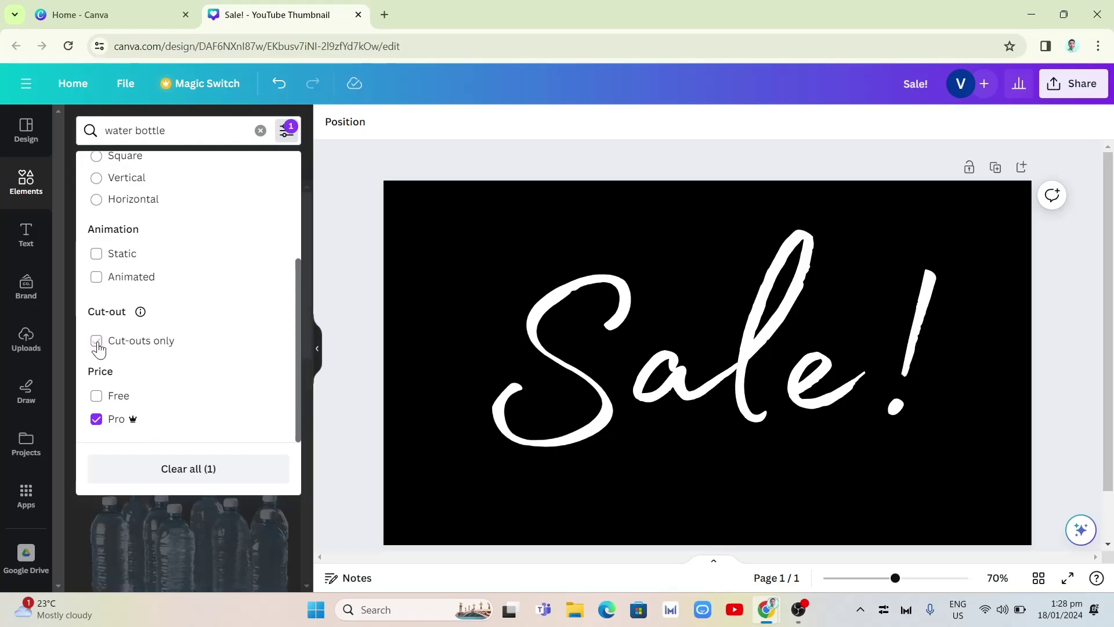
pyautogui.click(97, 343)
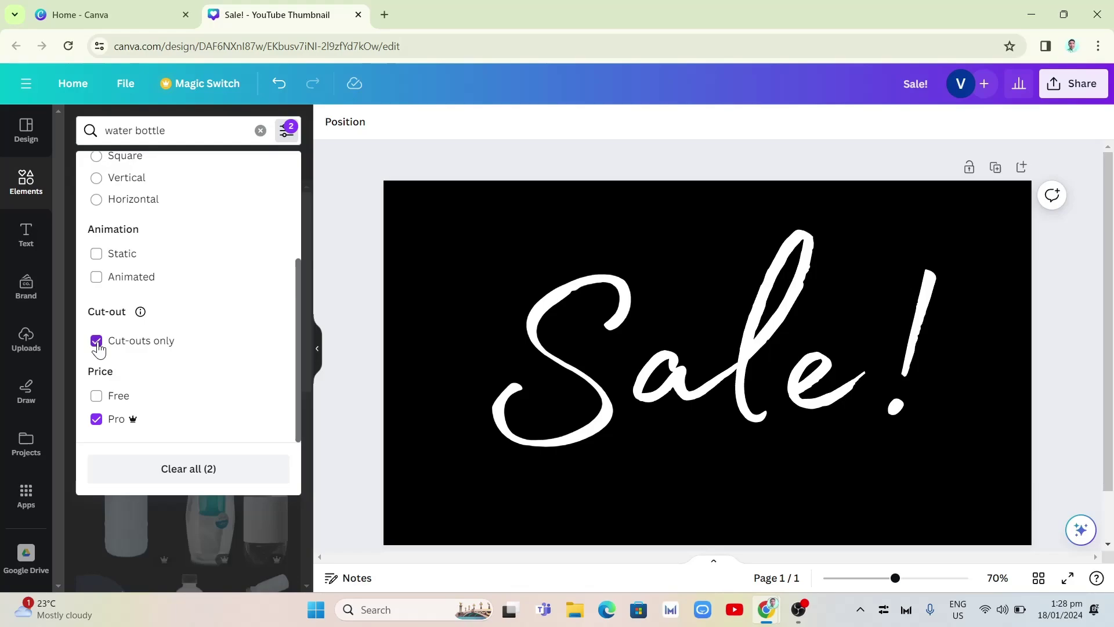
pyautogui.click(96, 396)
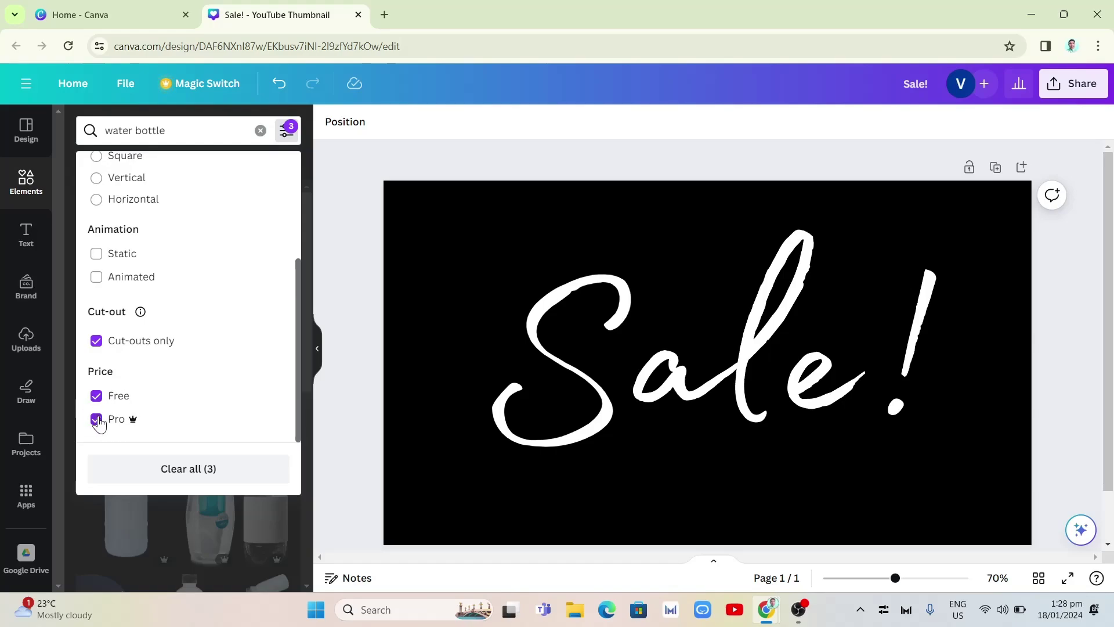
pyautogui.click(98, 418)
pyautogui.click(97, 417)
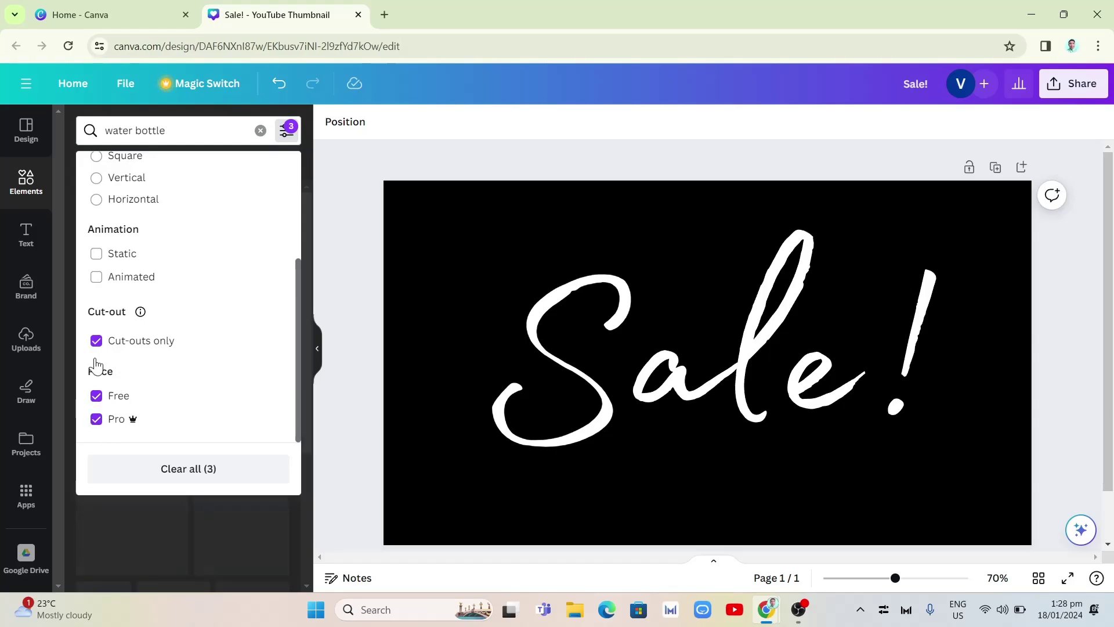
pyautogui.click(174, 470)
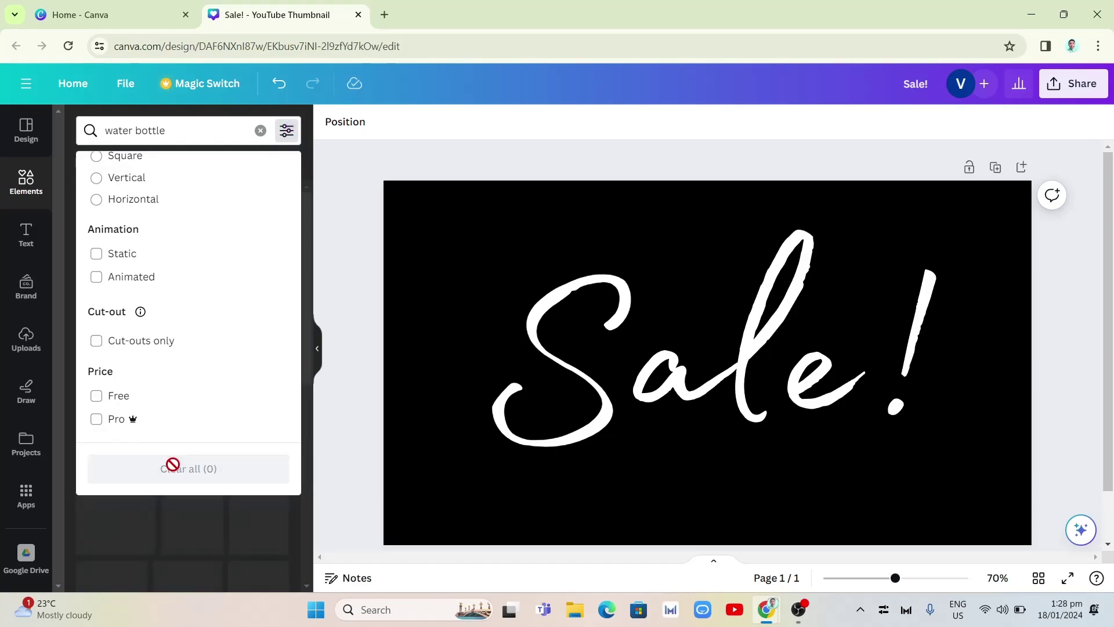
pyautogui.click(96, 418)
pyautogui.click(96, 341)
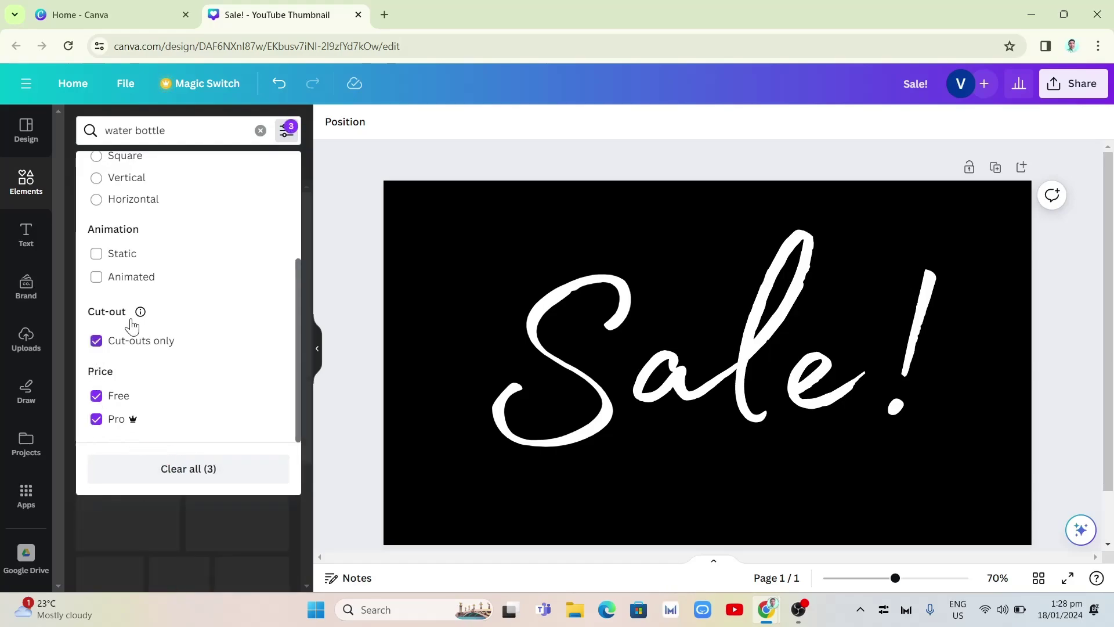
pyautogui.click(288, 131)
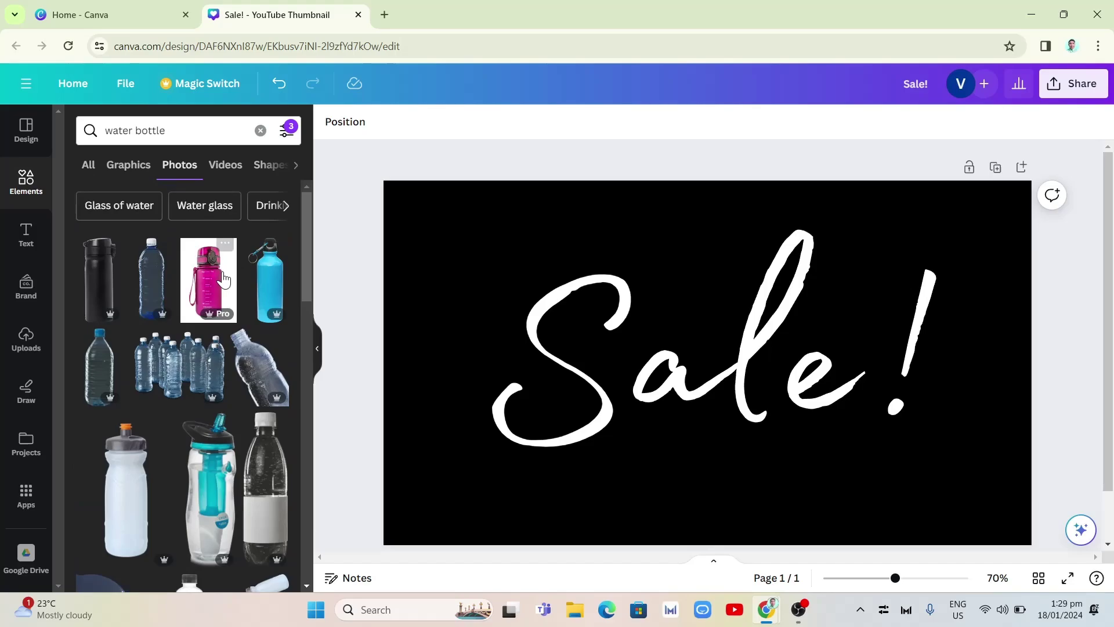
# Clear the Cut-outs only, Free and Pro filters to show all water bottle photos
pyautogui.click(286, 131)
pyautogui.scroll(-3, 139, 377)
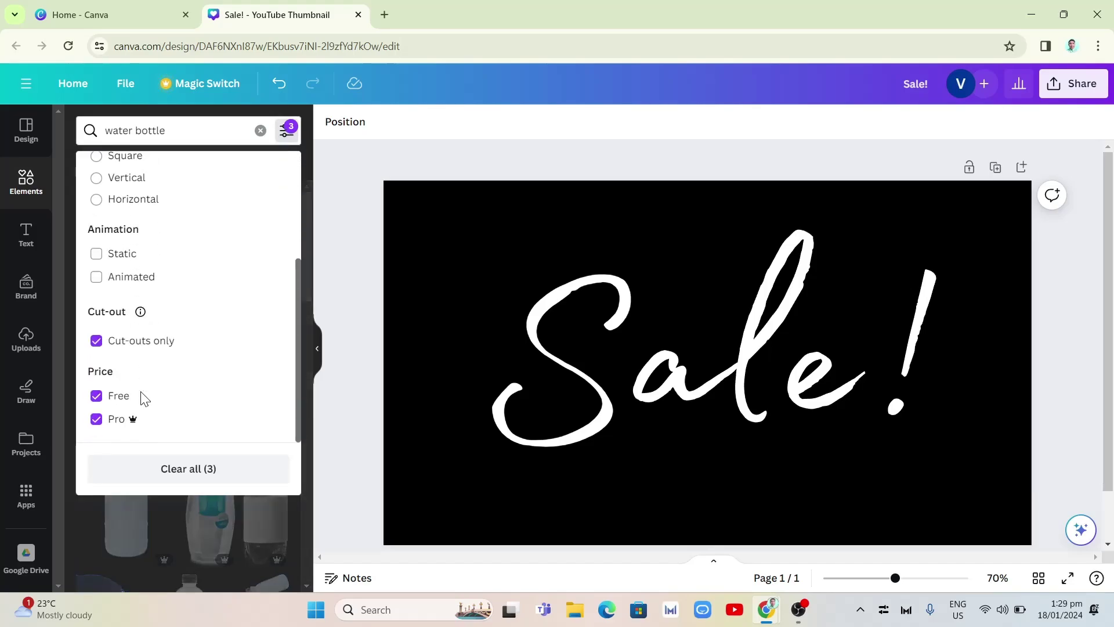
pyautogui.click(96, 340)
pyautogui.click(97, 395)
pyautogui.click(96, 418)
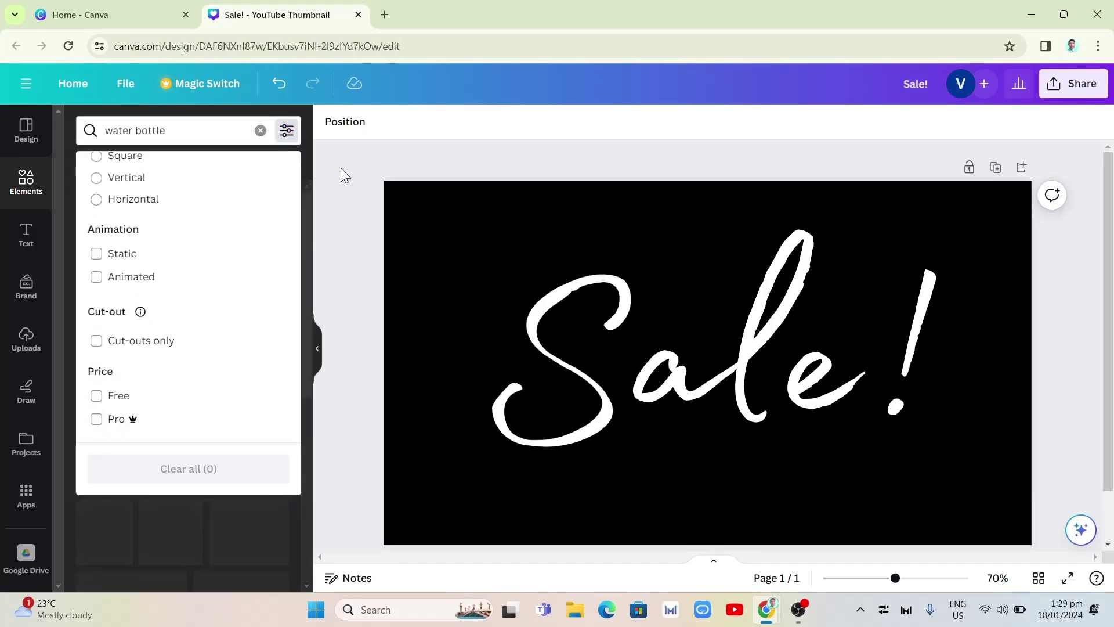
pyautogui.click(286, 130)
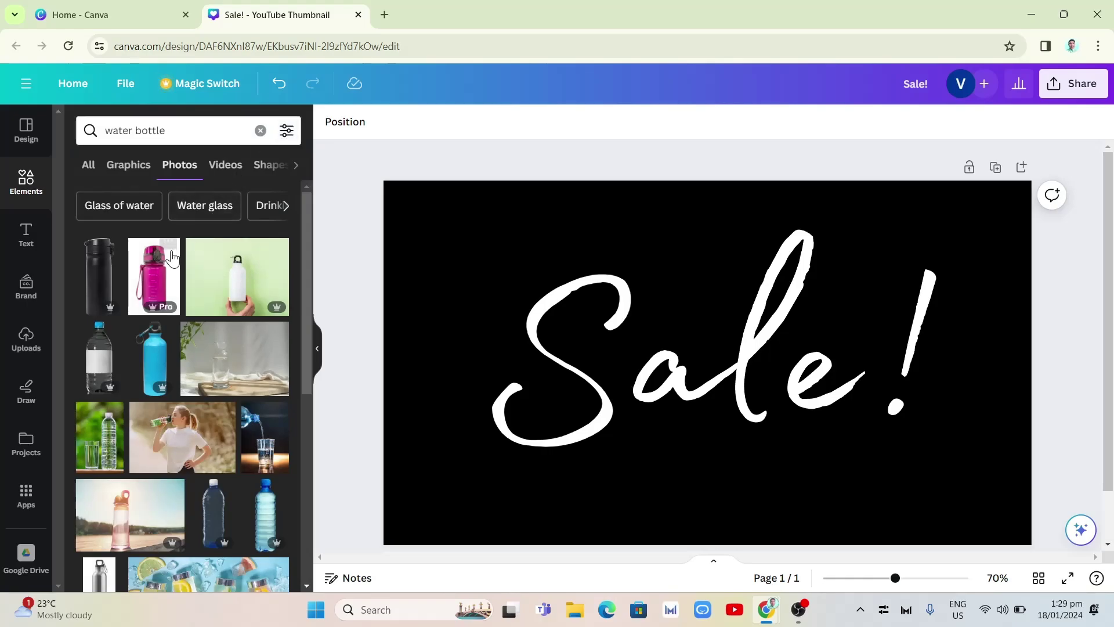
# Add the pink water bottle photo and remove its background with BG Remover
pyautogui.click(167, 275)
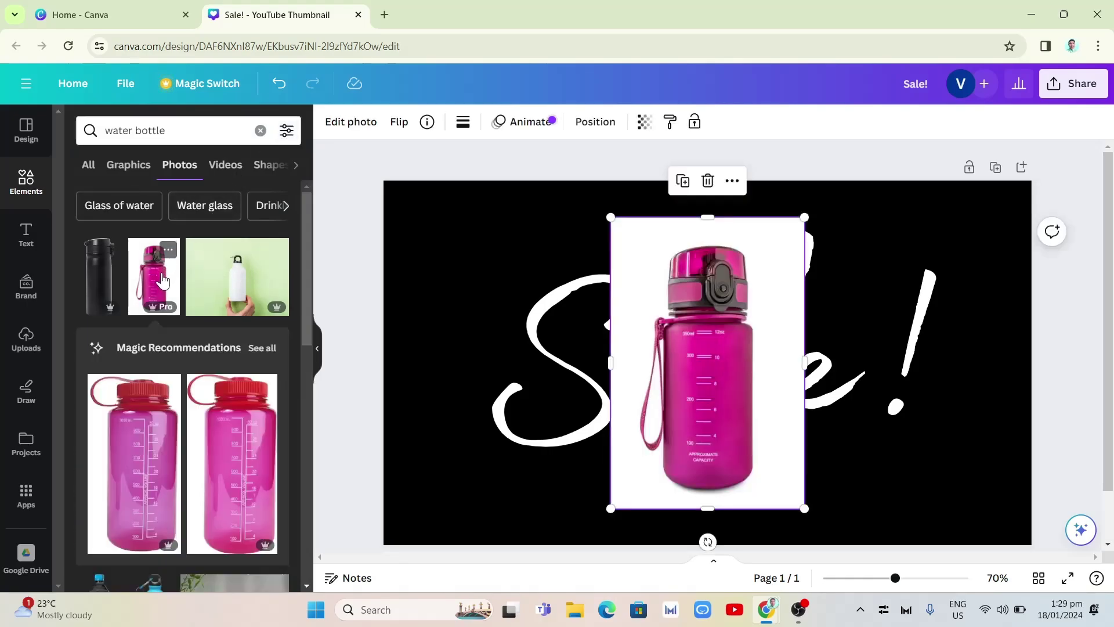
pyautogui.click(357, 123)
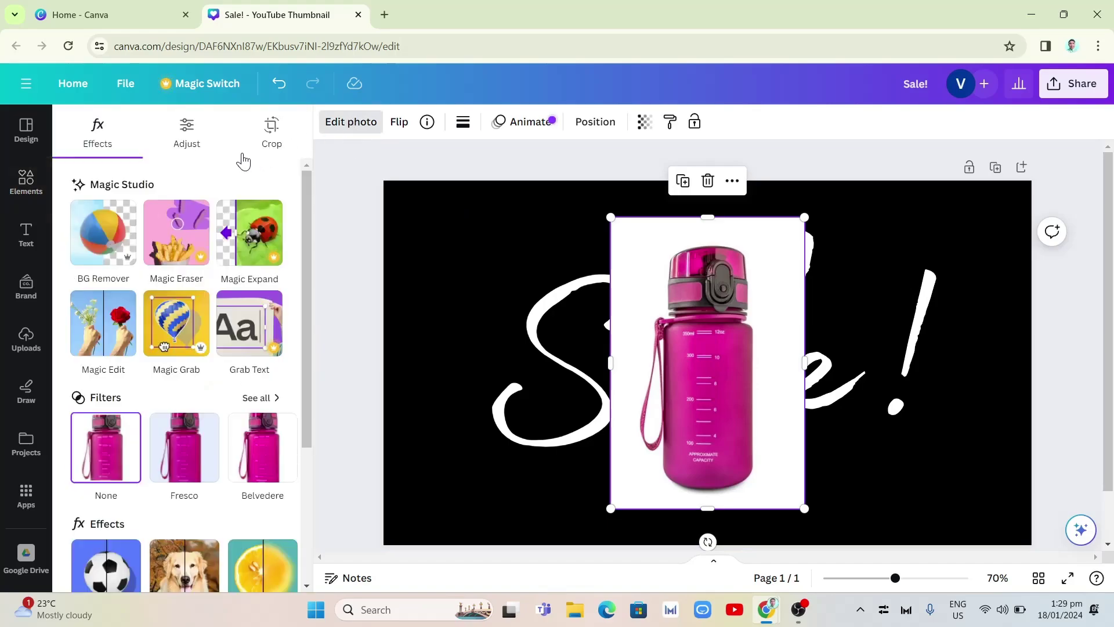
pyautogui.click(104, 210)
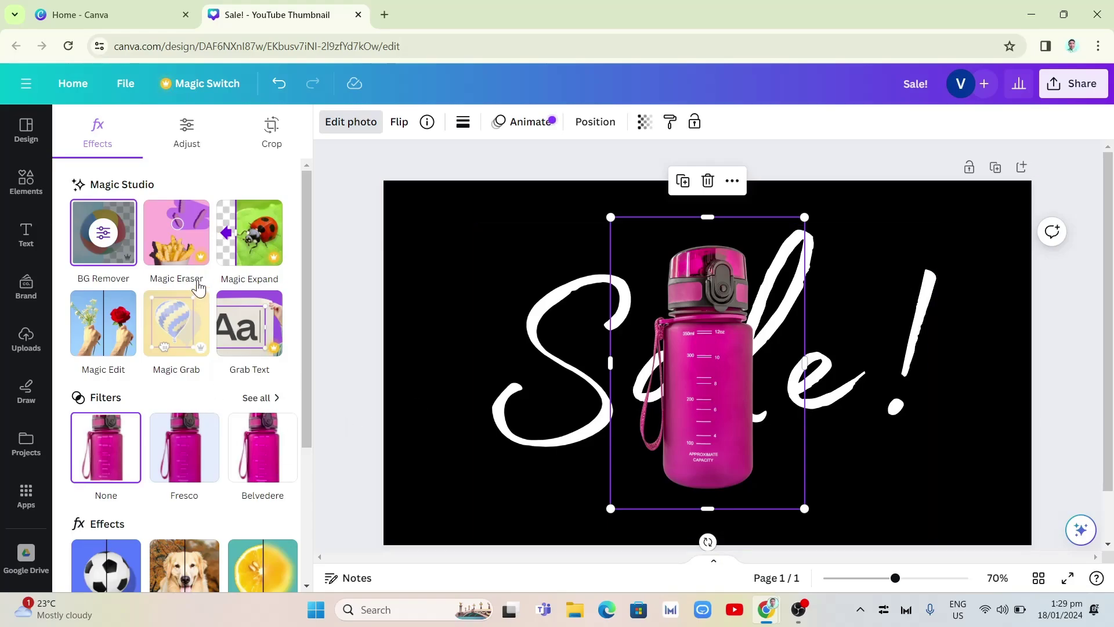
# Rerun the recent 'water bottle' search and show only its Photos results
pyautogui.click(24, 181)
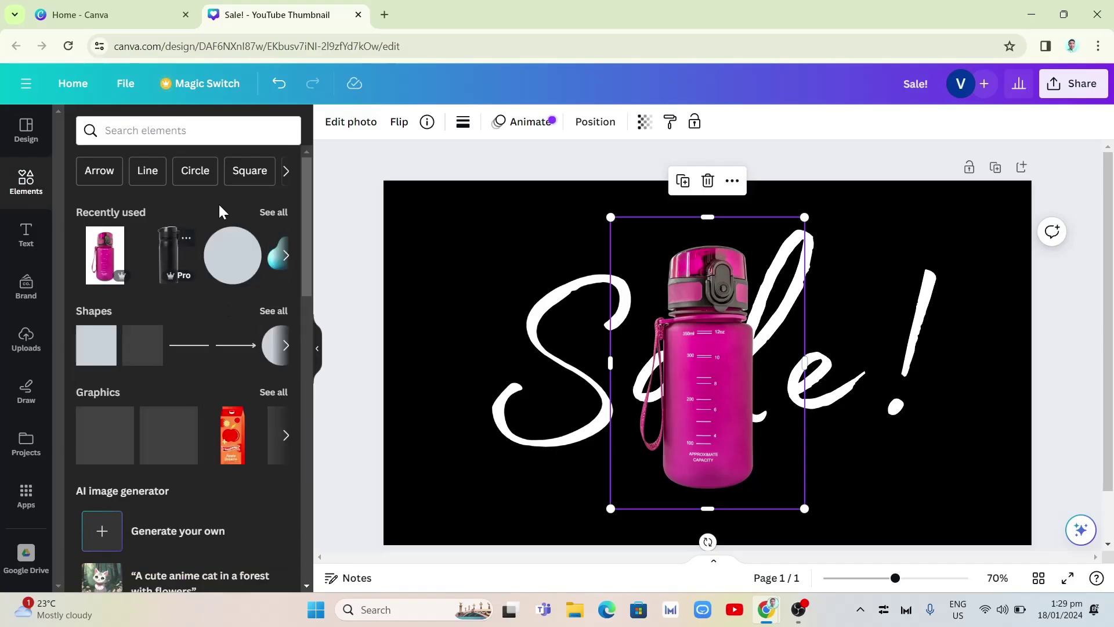
pyautogui.click(184, 130)
pyautogui.click(133, 190)
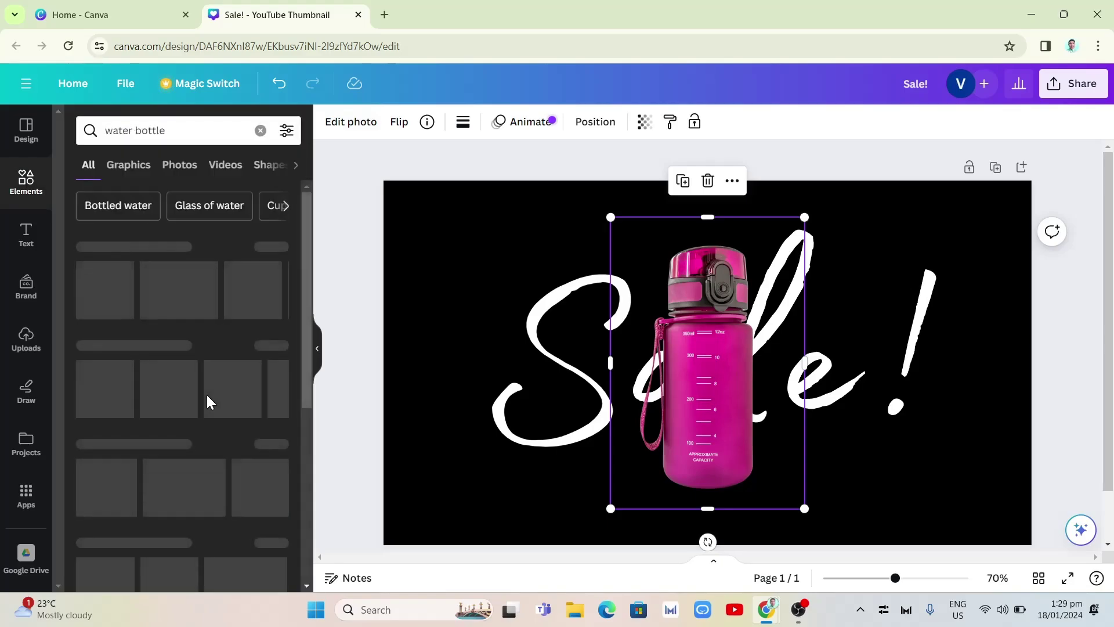
pyautogui.scroll(-3, 229, 421)
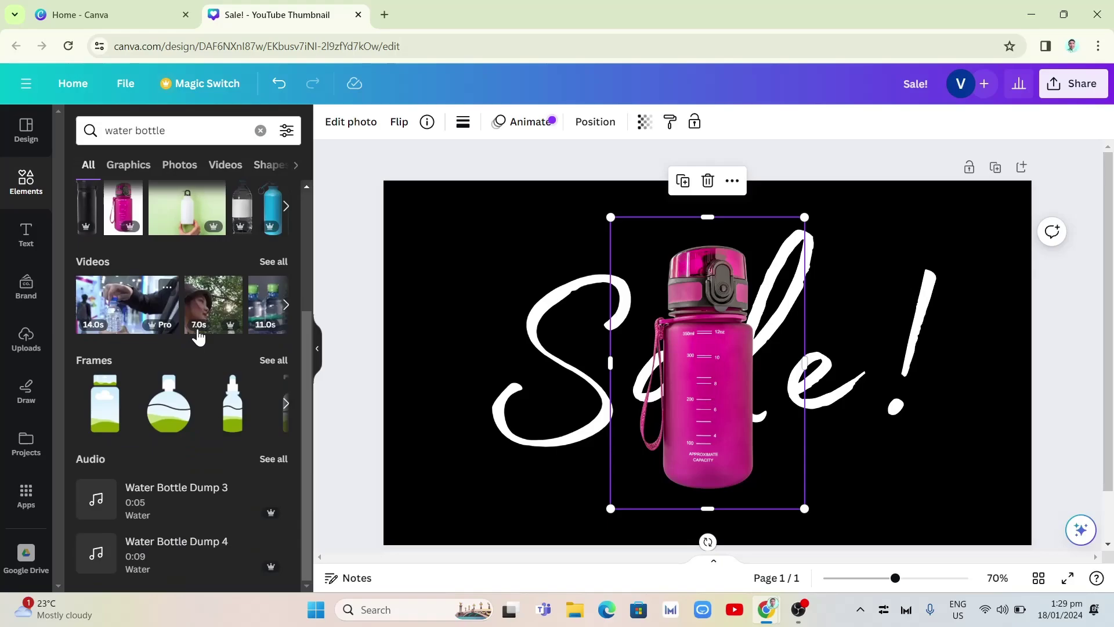
pyautogui.scroll(3, 235, 442)
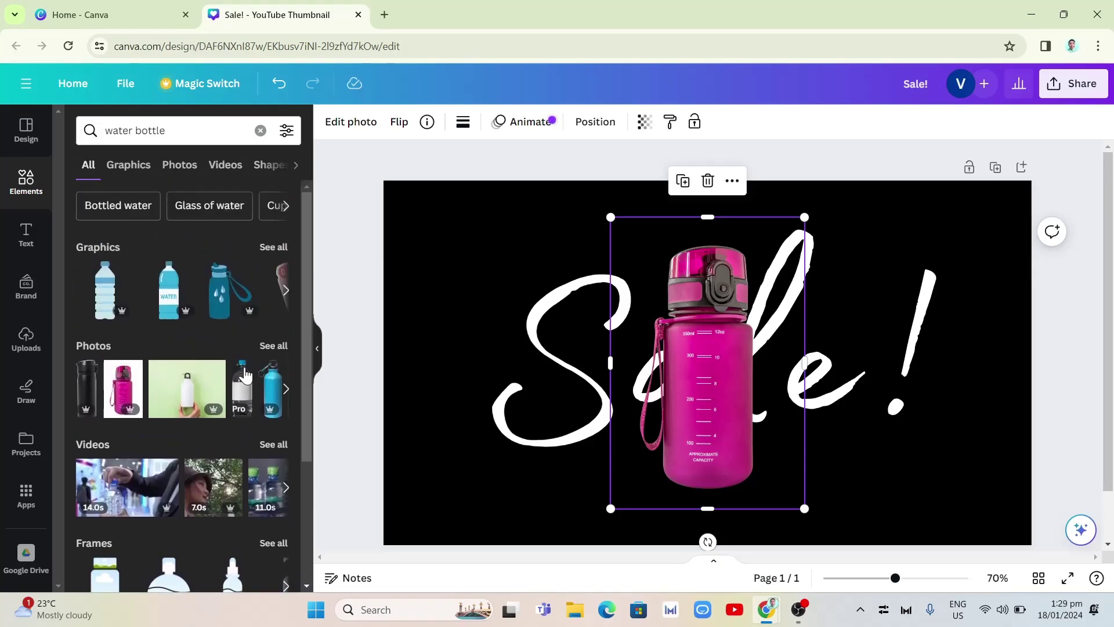
pyautogui.click(180, 167)
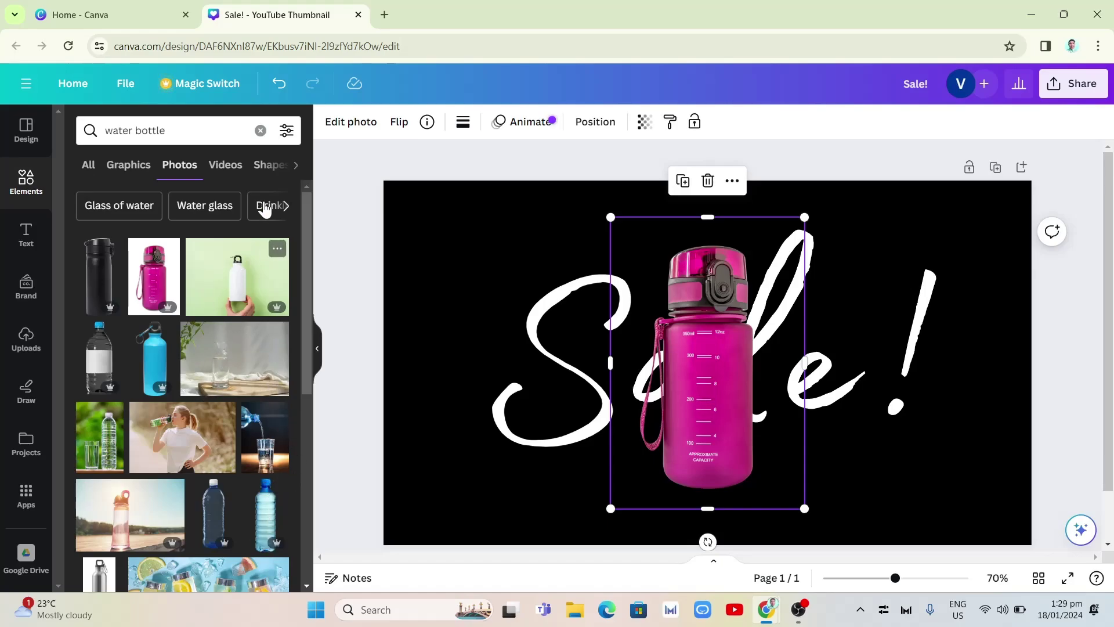
# Move the bottle onto the S of Sale! and send it backward behind the text
pyautogui.moveTo(696, 400); pyautogui.dragTo(570, 402)
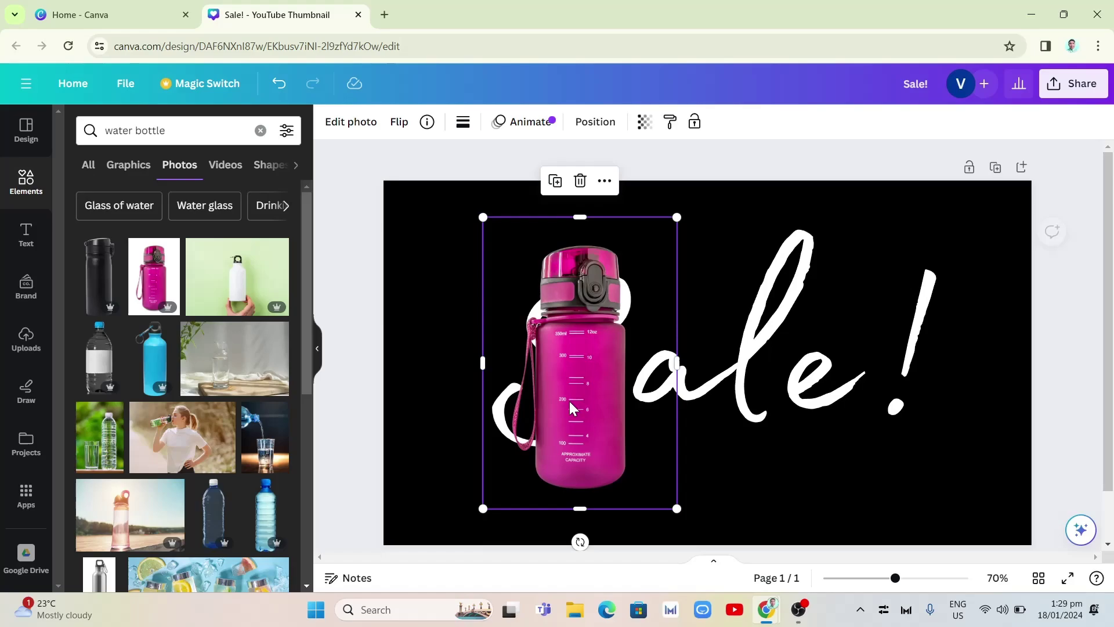
pyautogui.rightClick(578, 357)
pyautogui.moveTo(651, 315)
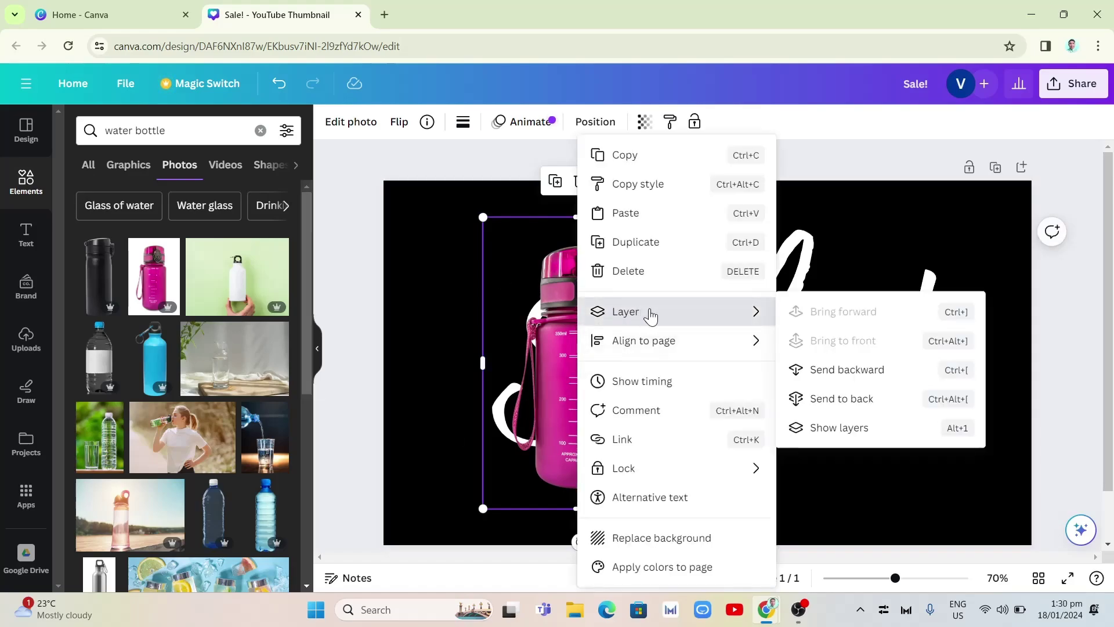
pyautogui.click(826, 380)
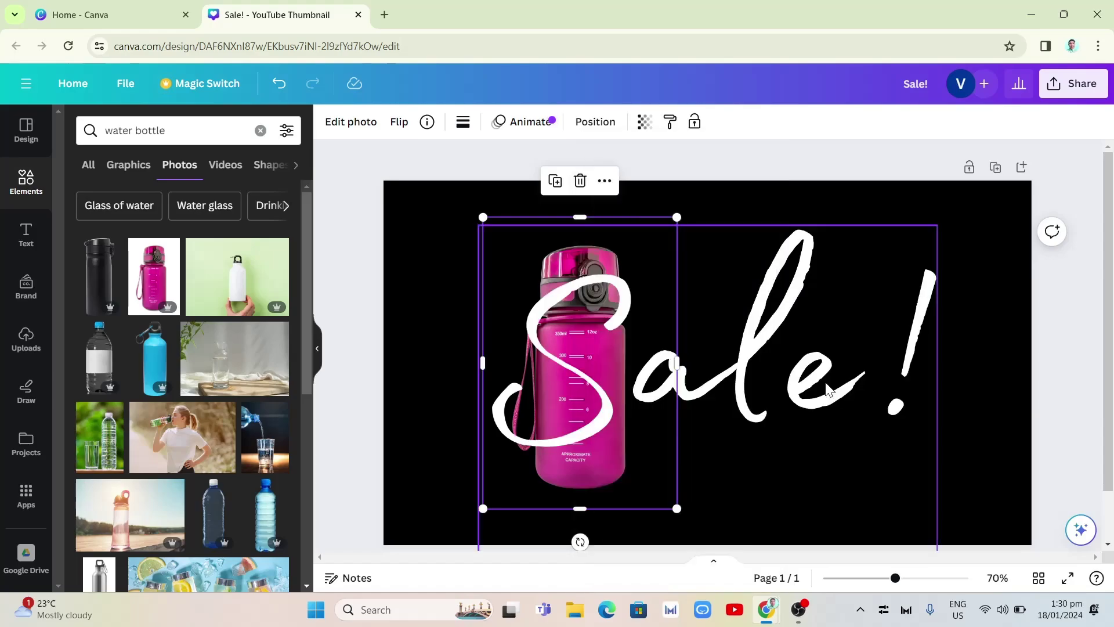
pyautogui.click(1013, 292)
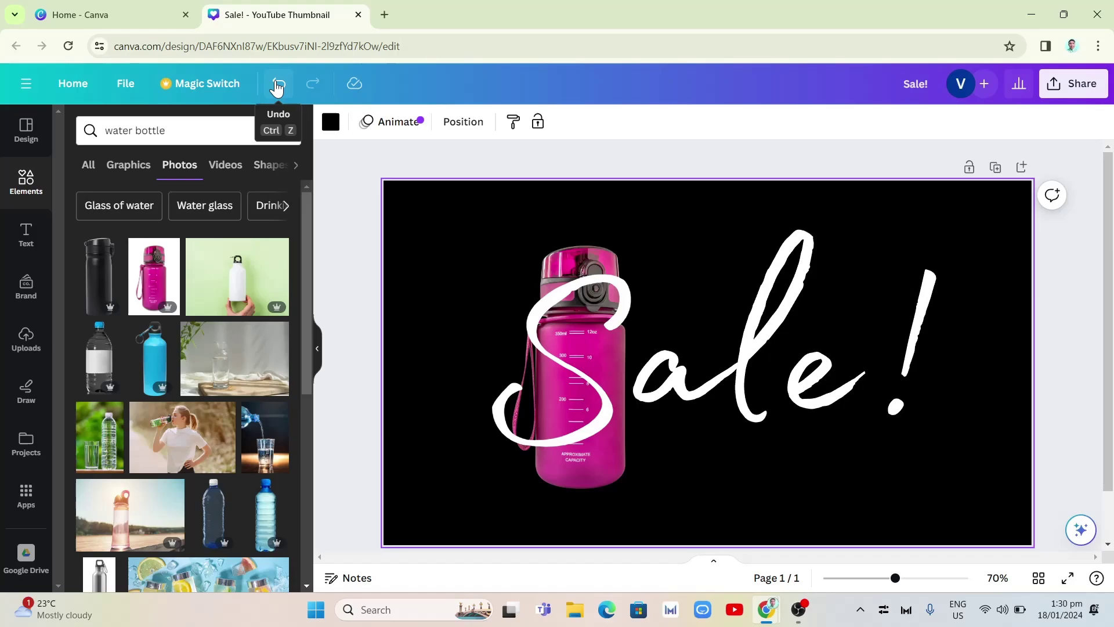
# Duplicate the pink bottle photo with Ctrl+D and align the copy over the original
pyautogui.click(551, 268)
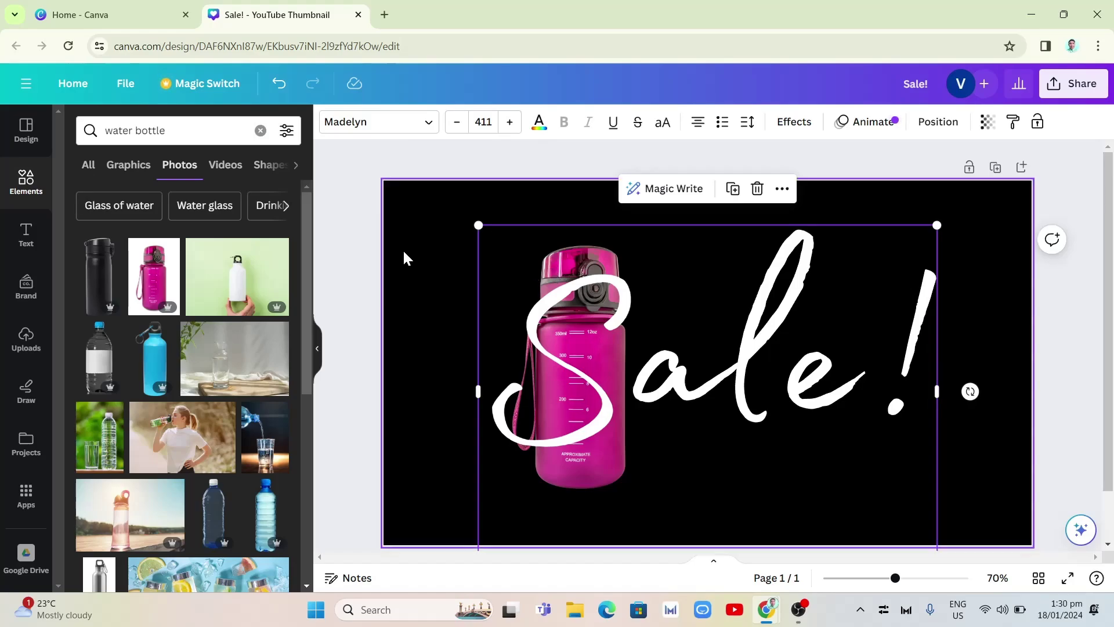
pyautogui.moveTo(403, 238); pyautogui.dragTo(1001, 489)
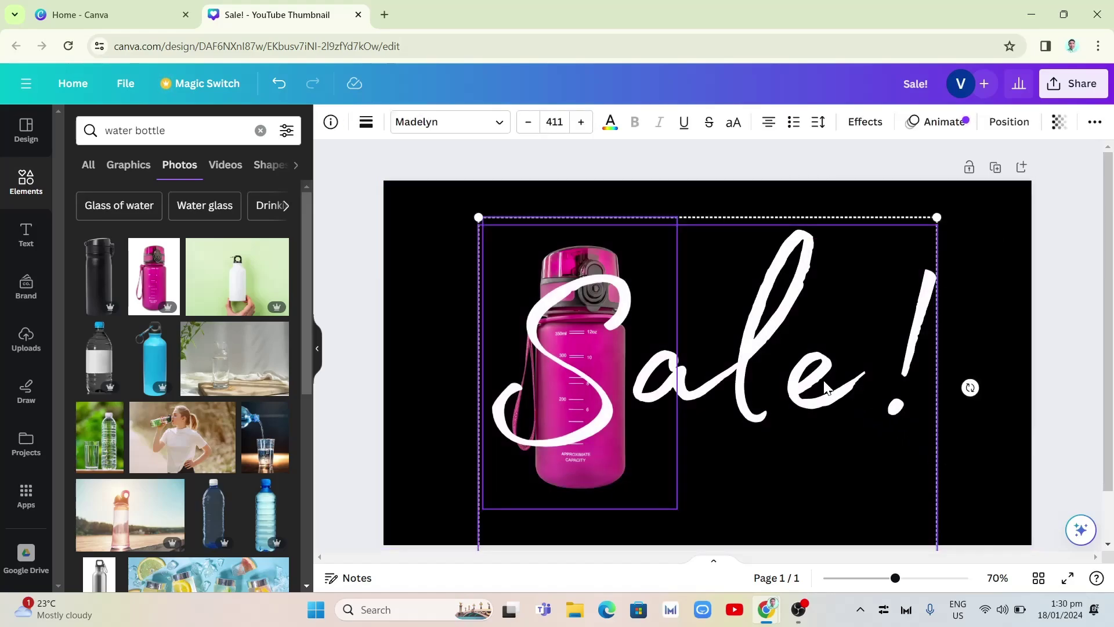
pyautogui.press('Tab')
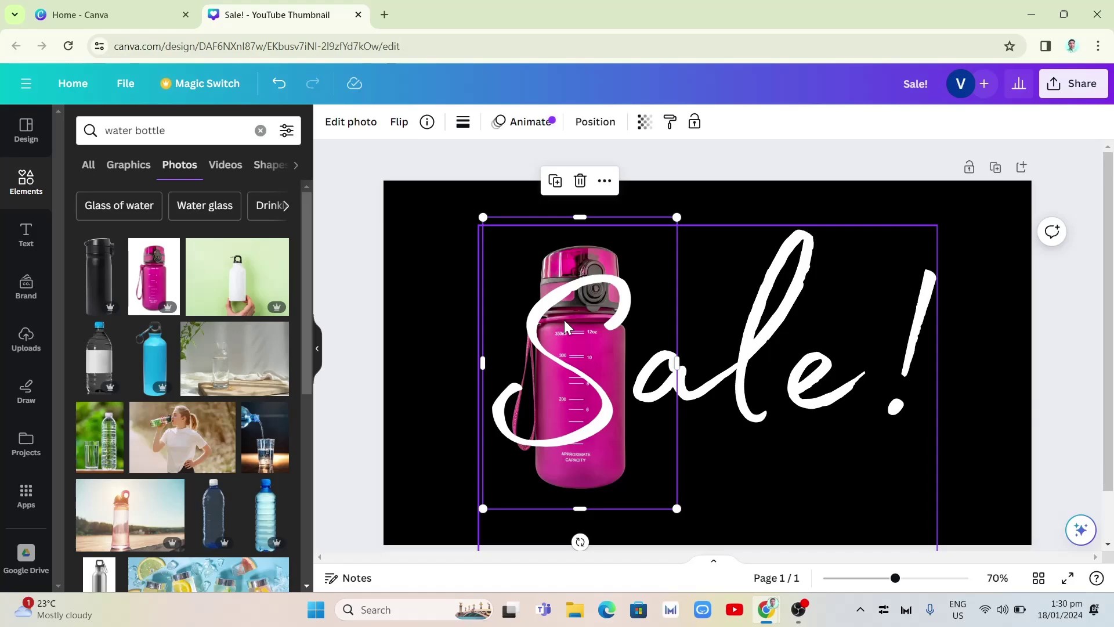
pyautogui.hotkey('ctrl', 'd')
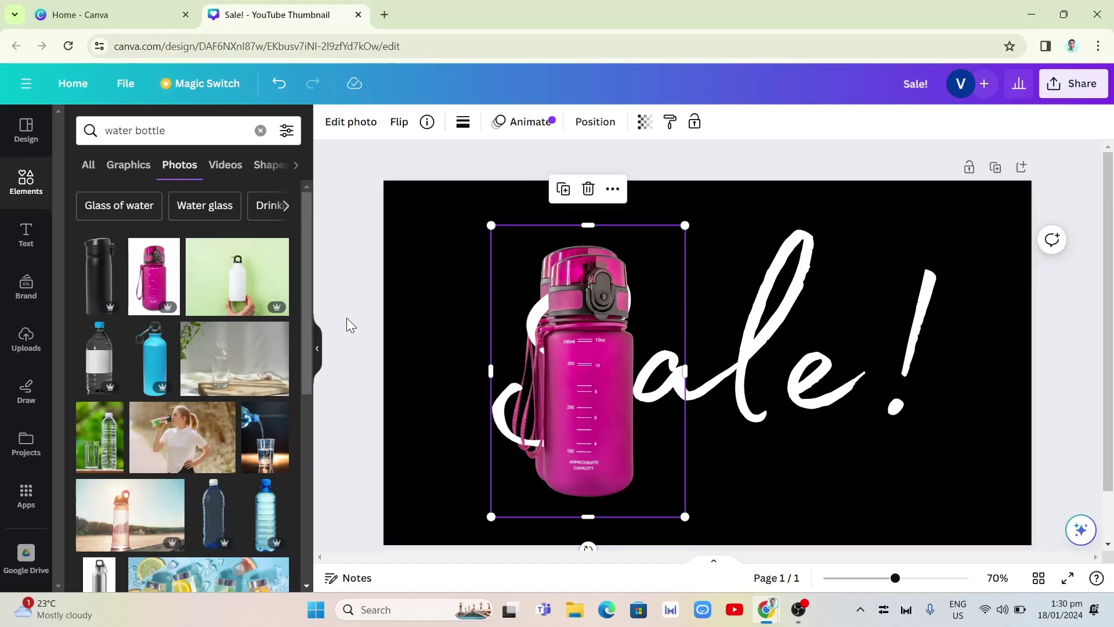
pyautogui.click(387, 267)
pyautogui.click(600, 378)
pyautogui.moveTo(600, 378); pyautogui.dragTo(592, 368)
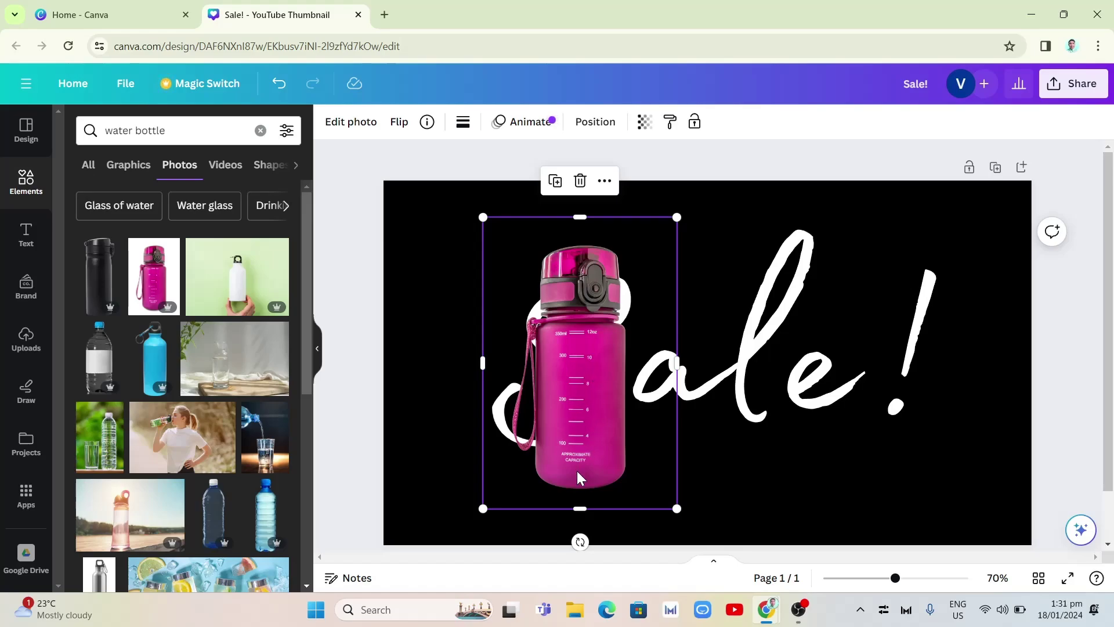
# Crop the front bottle copy from the bottom to just its cap (about 384 × 181), then select all elements
pyautogui.moveTo(579, 508); pyautogui.dragTo(583, 304)
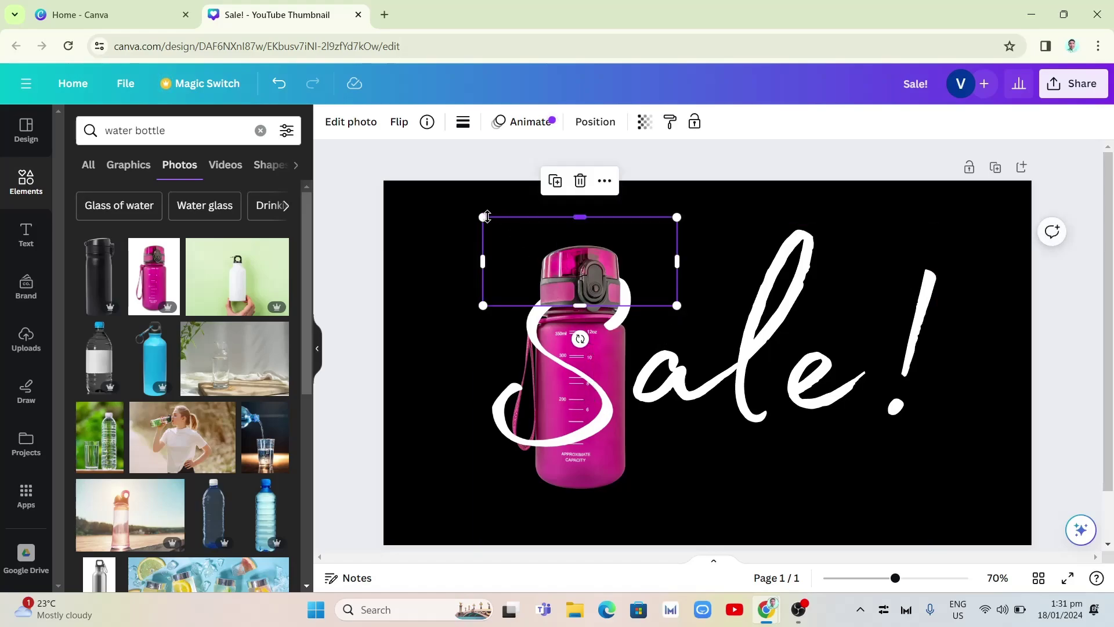
pyautogui.moveTo(486, 216); pyautogui.dragTo(485, 216)
pyautogui.moveTo(579, 305)
pyautogui.mouseDown()
pyautogui.moveTo(576, 256)
pyautogui.moveTo(577, 314)
pyautogui.mouseUp()
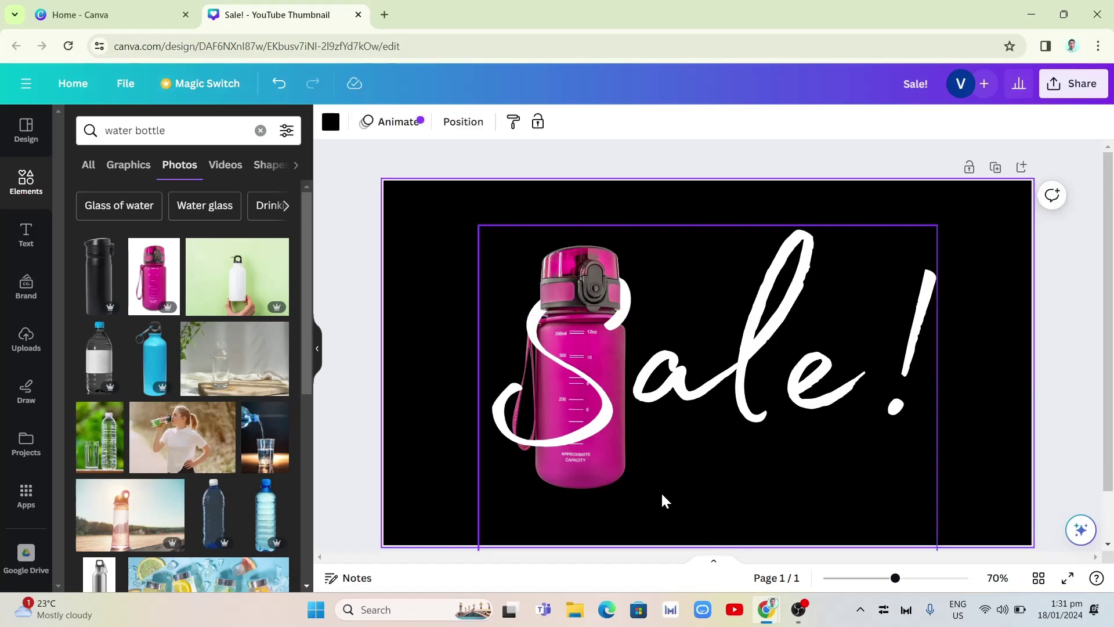
pyautogui.moveTo(424, 246); pyautogui.dragTo(998, 472)
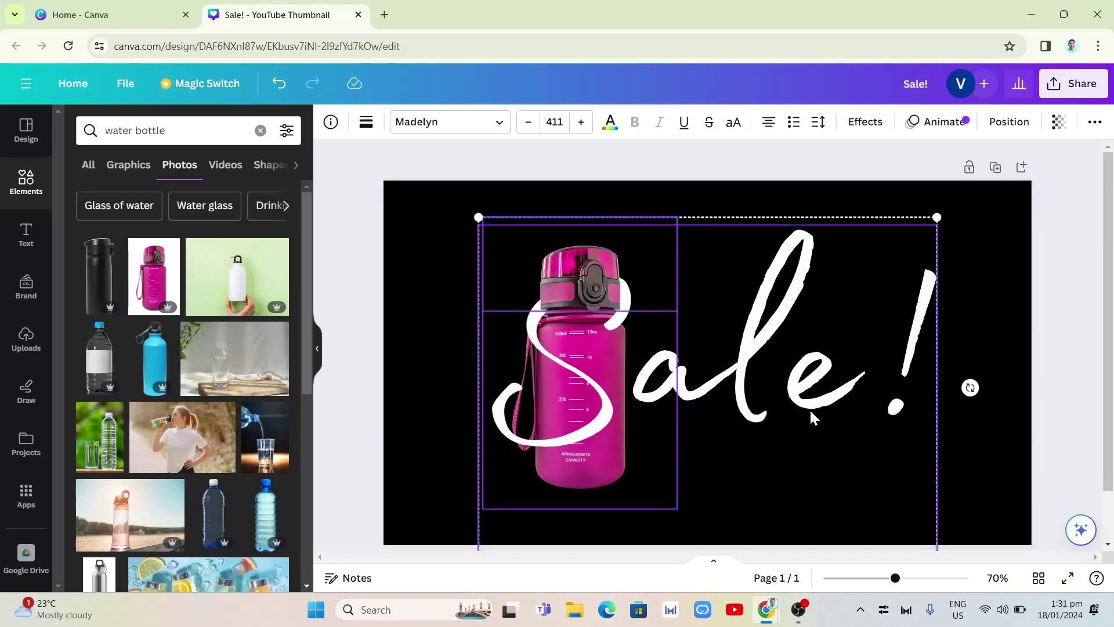
# Tilt both bottle pieces together by a few degrees
pyautogui.click(602, 409)
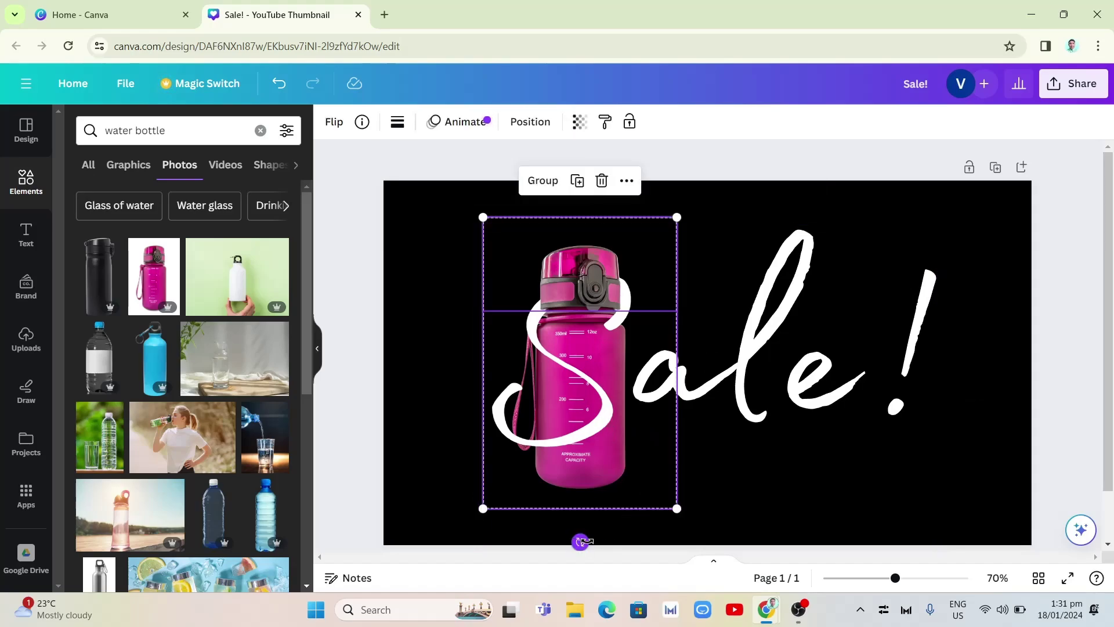
pyautogui.moveTo(579, 541)
pyautogui.mouseDown()
pyautogui.moveTo(661, 539)
pyautogui.moveTo(592, 547)
pyautogui.mouseUp()
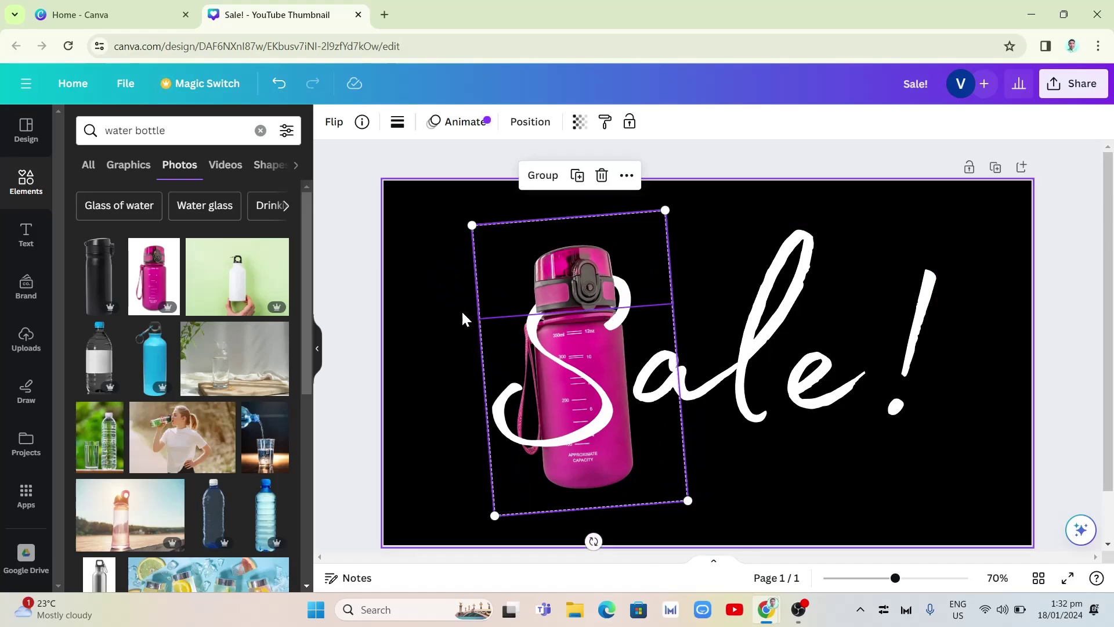
pyautogui.click(436, 309)
# Extend the front bottle piece's crop downward to about 384 × 199
pyautogui.click(575, 291)
pyautogui.click(576, 280)
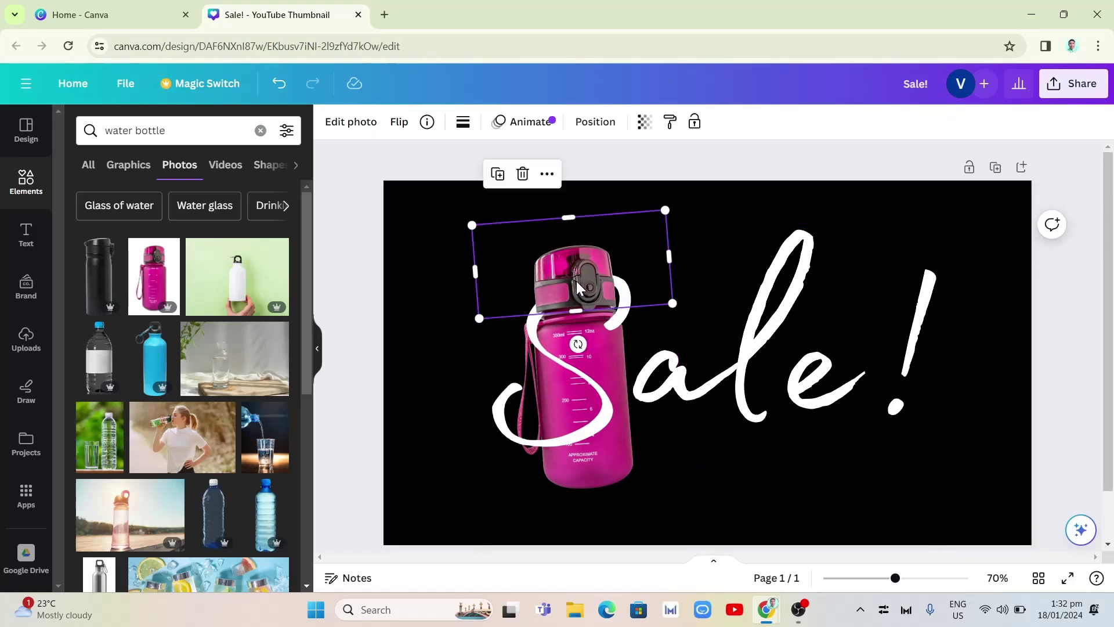
pyautogui.moveTo(578, 308)
pyautogui.mouseDown()
pyautogui.moveTo(576, 332)
pyautogui.moveTo(576, 318)
pyautogui.mouseUp()
pyautogui.click(415, 285)
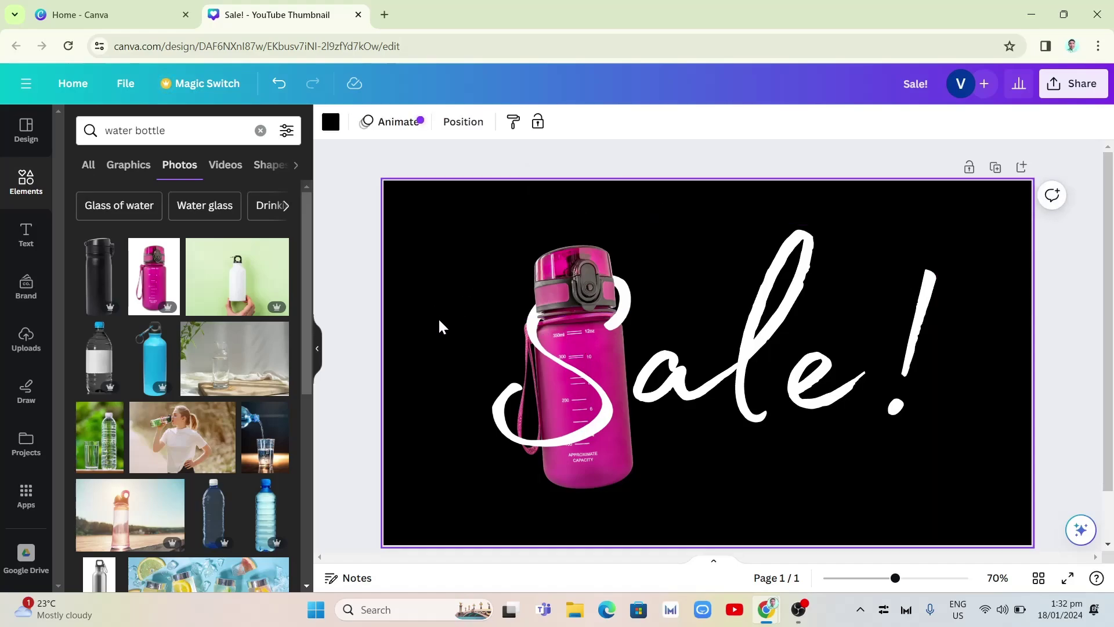